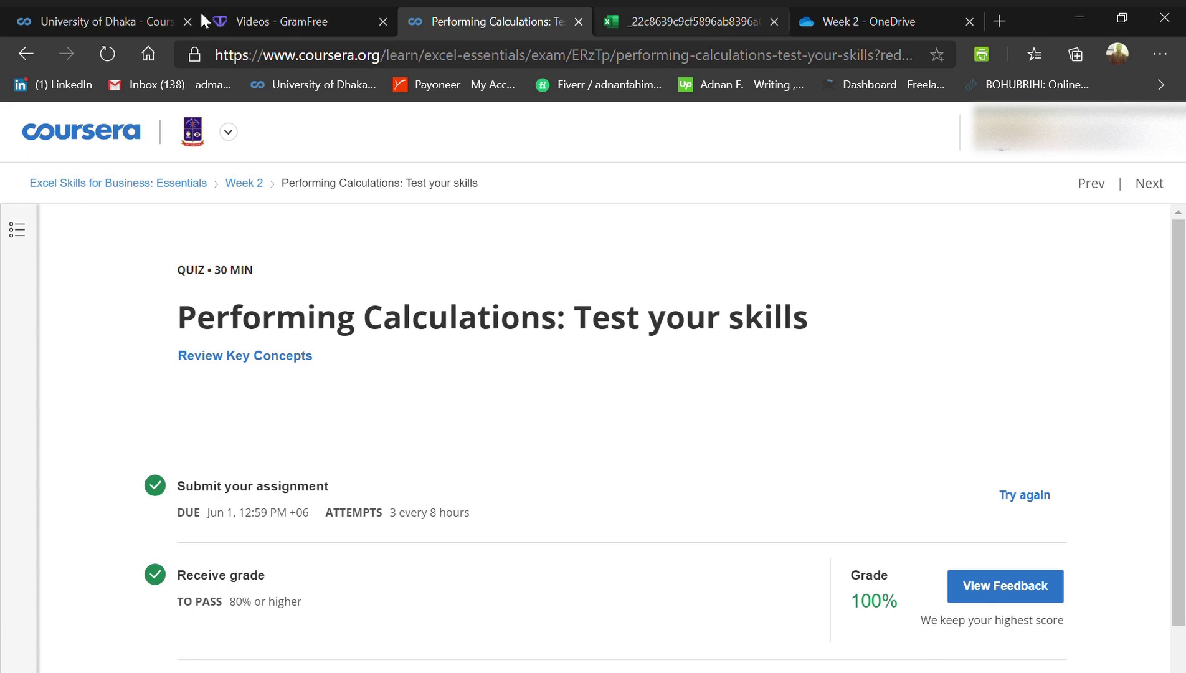
- Leave the quiz for the Excel Skills for Business: Essentials course home page via the breadcrumb
{"action": "left_click", "coordinate": [144, 187]}
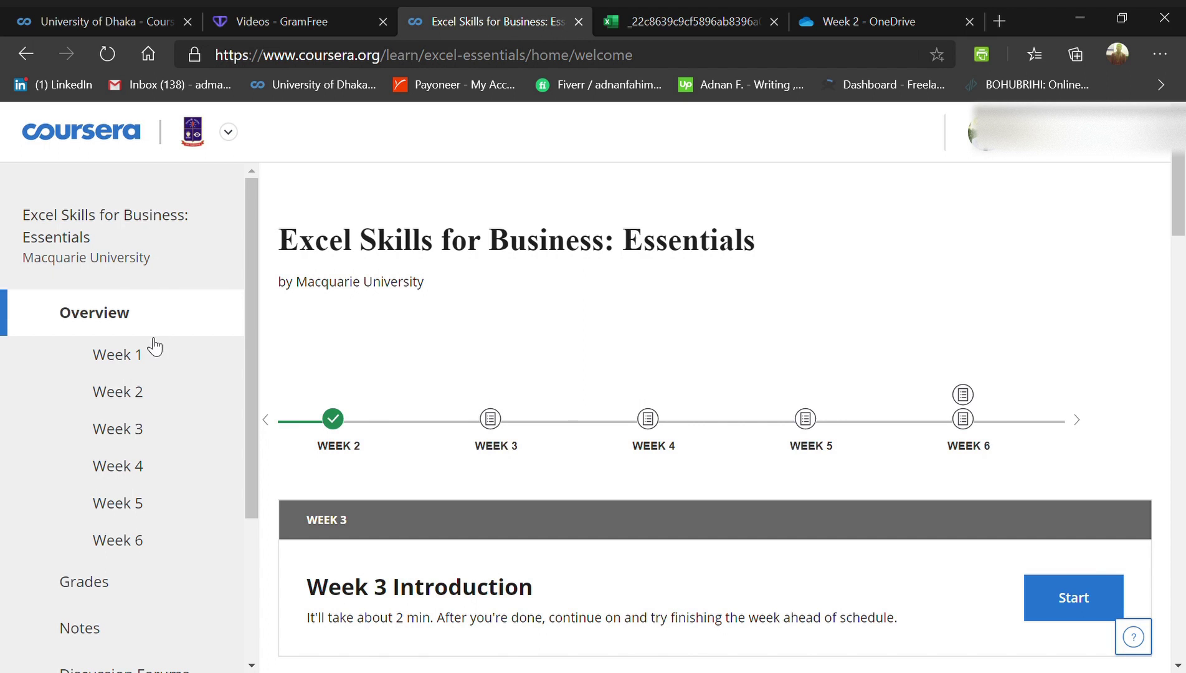
- Look over the completed items in the Week 1 overview
{"action": "left_click", "coordinate": [153, 365]}
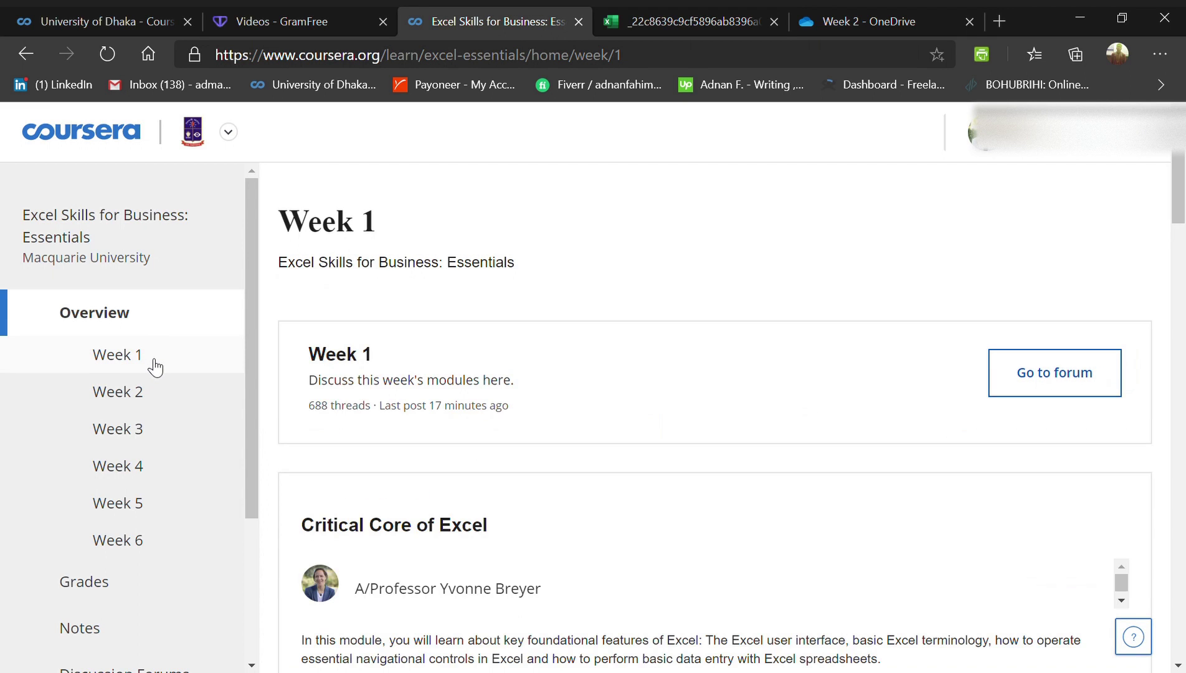
{"action": "scroll", "coordinate": [430, 376], "scroll_direction": "down", "scroll_amount": 1}
{"action": "scroll", "coordinate": [429, 377], "scroll_direction": "down", "scroll_amount": 3}
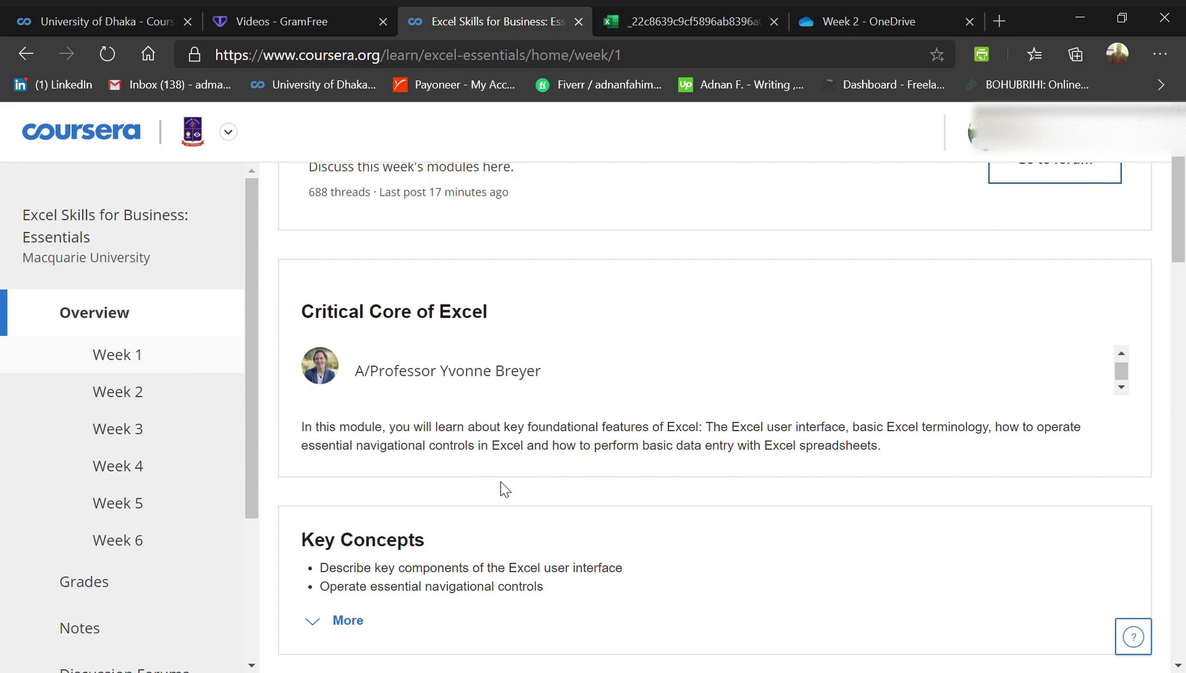
{"action": "scroll", "coordinate": [502, 487], "scroll_direction": "down", "scroll_amount": 10}
{"action": "scroll", "coordinate": [508, 490], "scroll_direction": "down", "scroll_amount": 6}
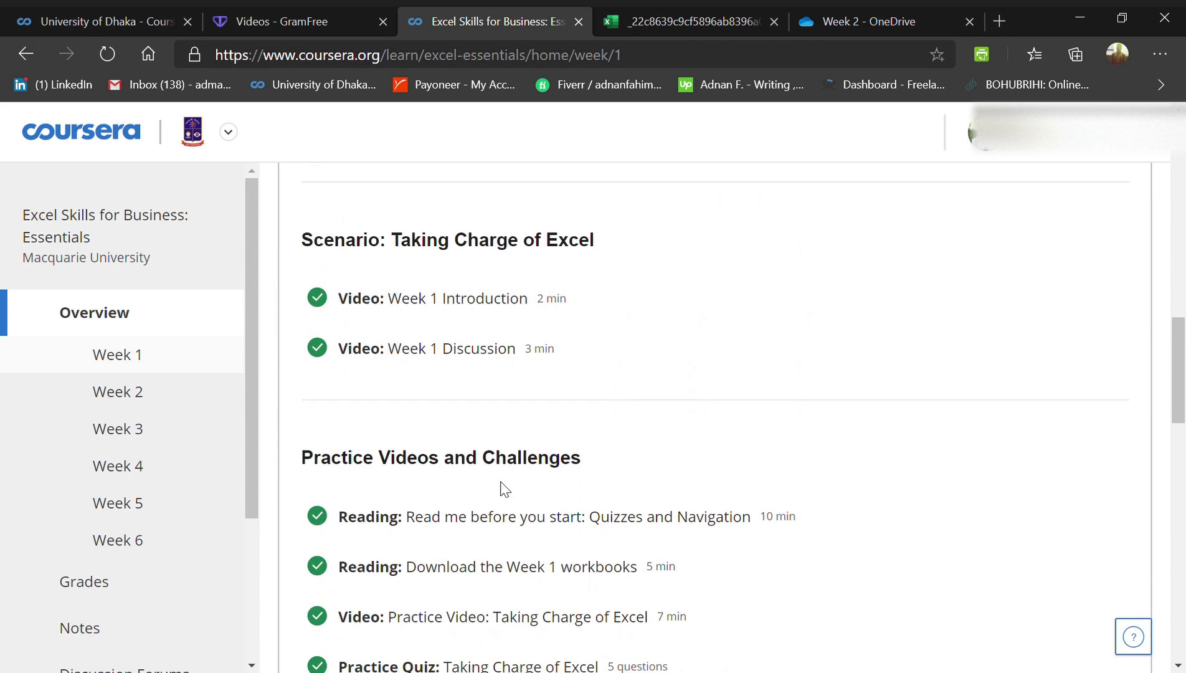
{"action": "scroll", "coordinate": [507, 490], "scroll_direction": "down", "scroll_amount": 12}
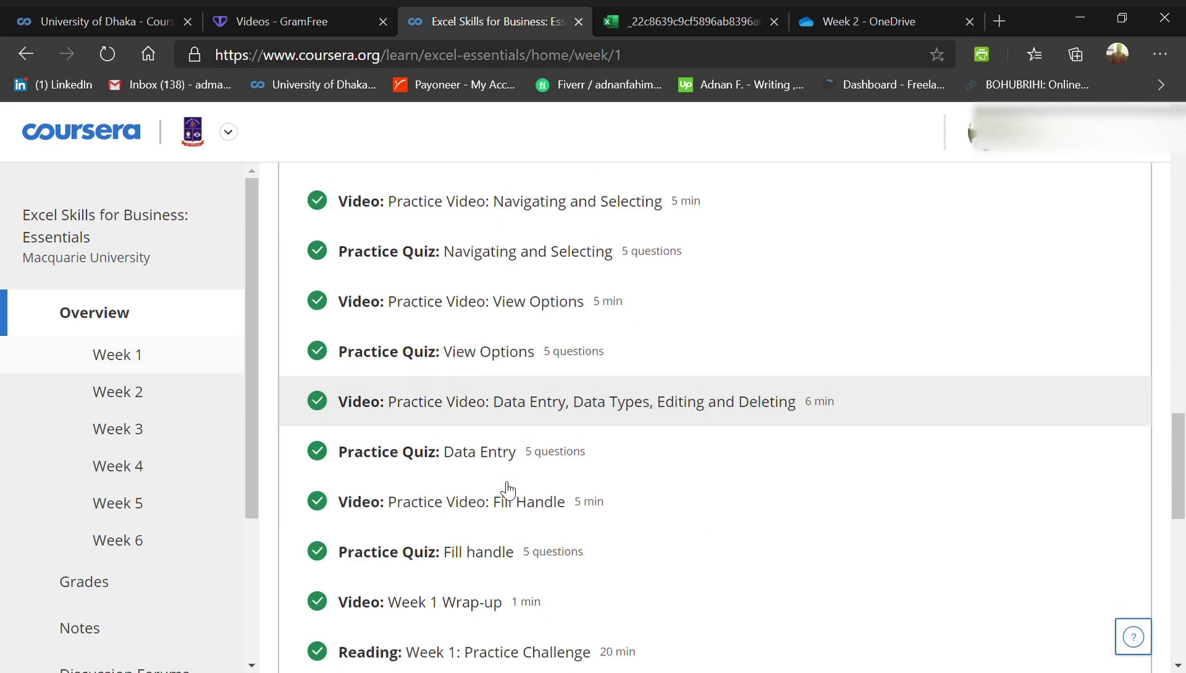
{"action": "scroll", "coordinate": [504, 489], "scroll_direction": "down", "scroll_amount": 6}
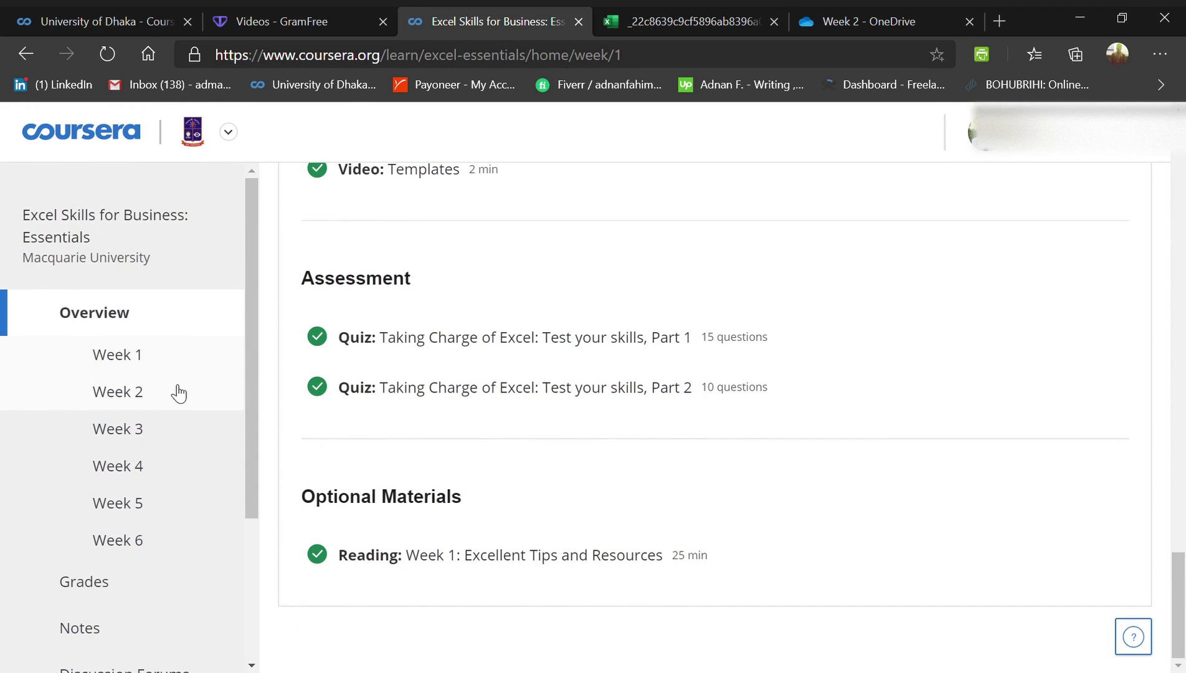
- Open the Week 2 'Performing Calculations: Test your skills' quiz from the Assessment section
{"action": "left_click", "coordinate": [179, 392]}
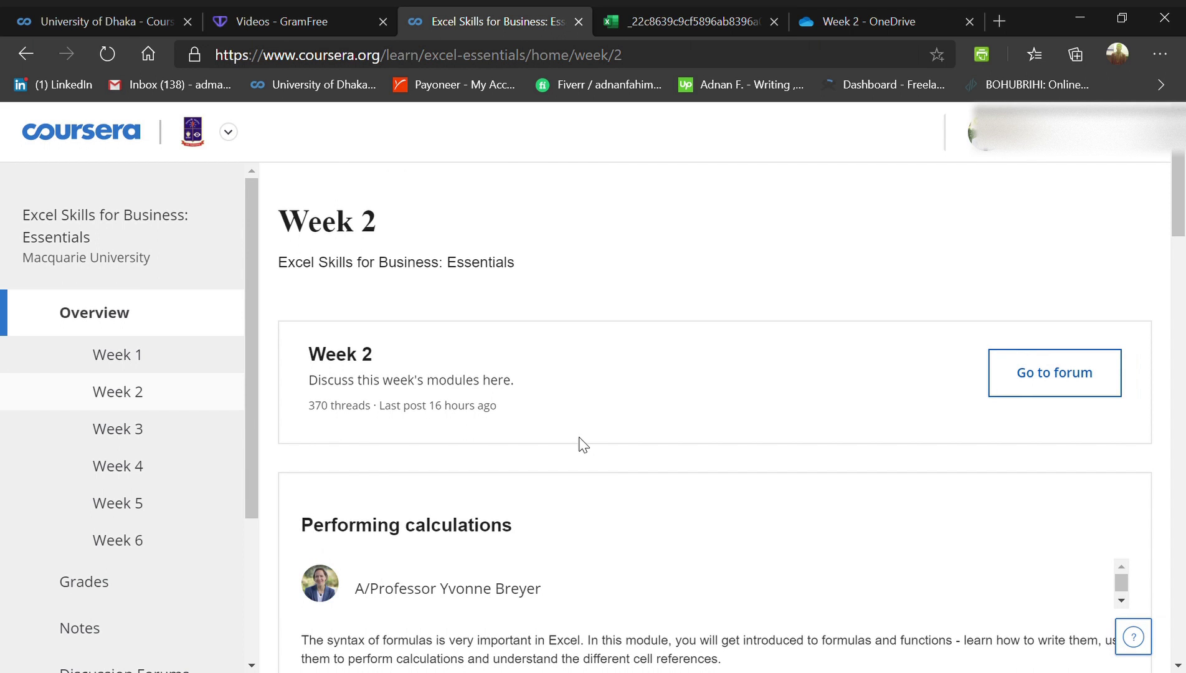
{"action": "scroll", "coordinate": [579, 443], "scroll_direction": "down", "scroll_amount": 10}
{"action": "scroll", "coordinate": [579, 443], "scroll_direction": "down", "scroll_amount": 12}
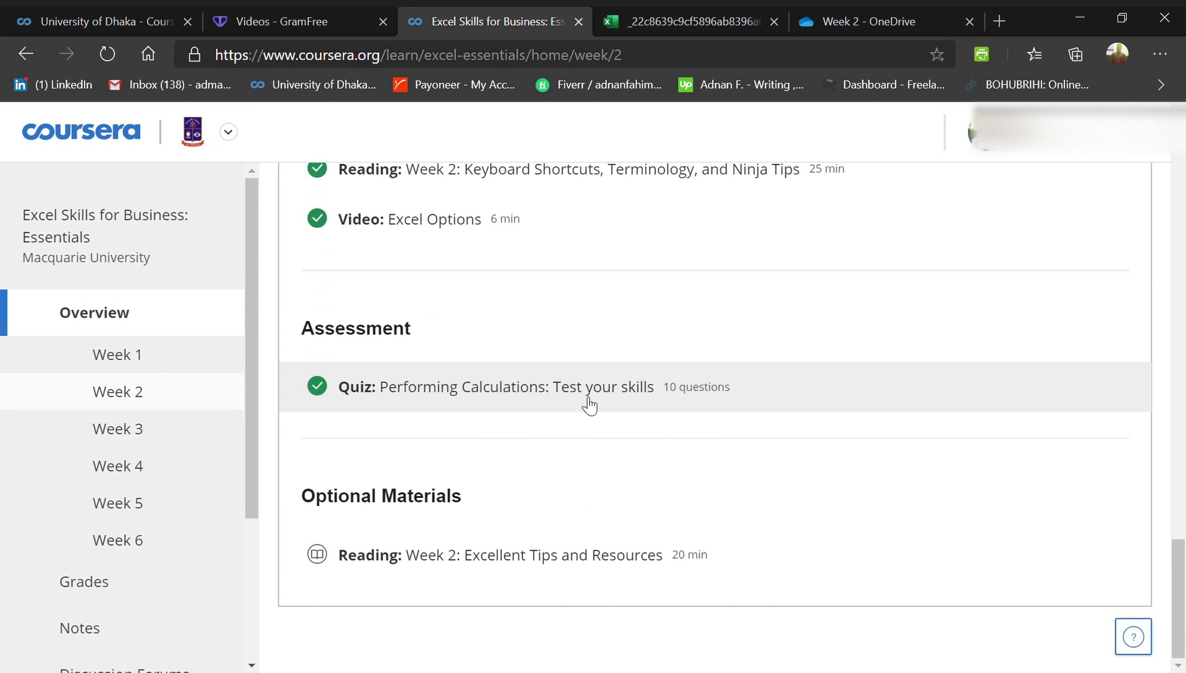
{"action": "left_click", "coordinate": [588, 404]}
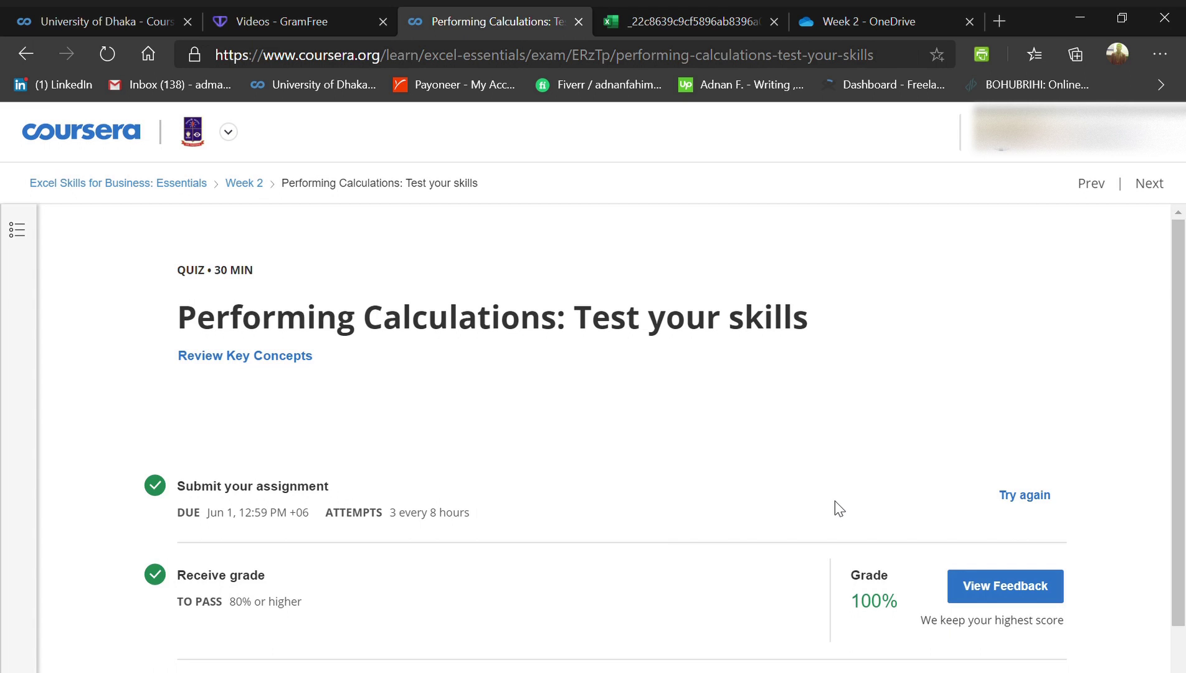
- View the graded feedback down to question 1's Correct answer of 1184.00
{"action": "scroll", "coordinate": [838, 507], "scroll_direction": "down", "scroll_amount": 1}
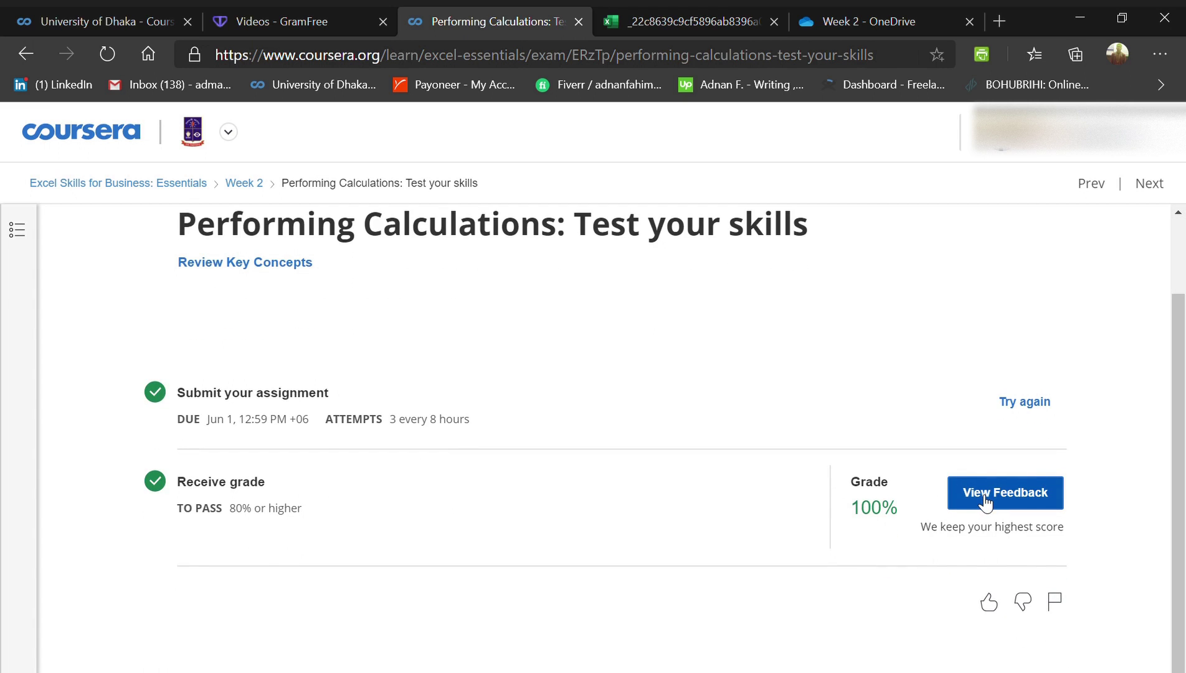
{"action": "left_click", "coordinate": [985, 501]}
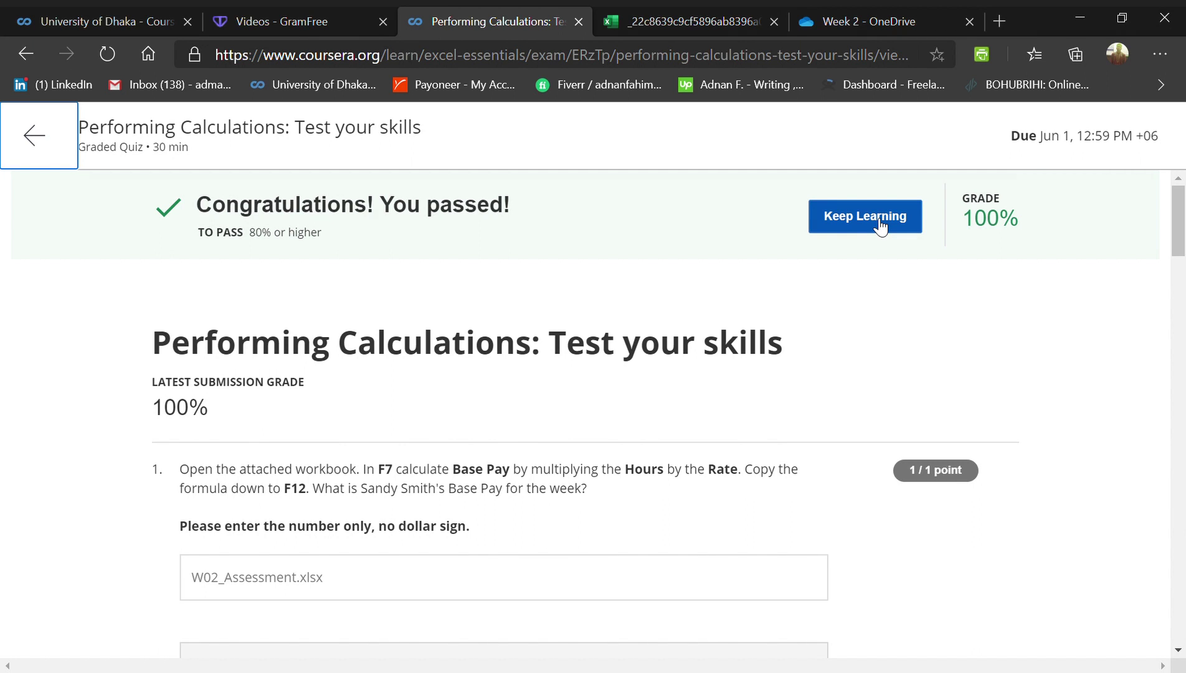
{"action": "scroll", "coordinate": [880, 226], "scroll_direction": "down", "scroll_amount": 3}
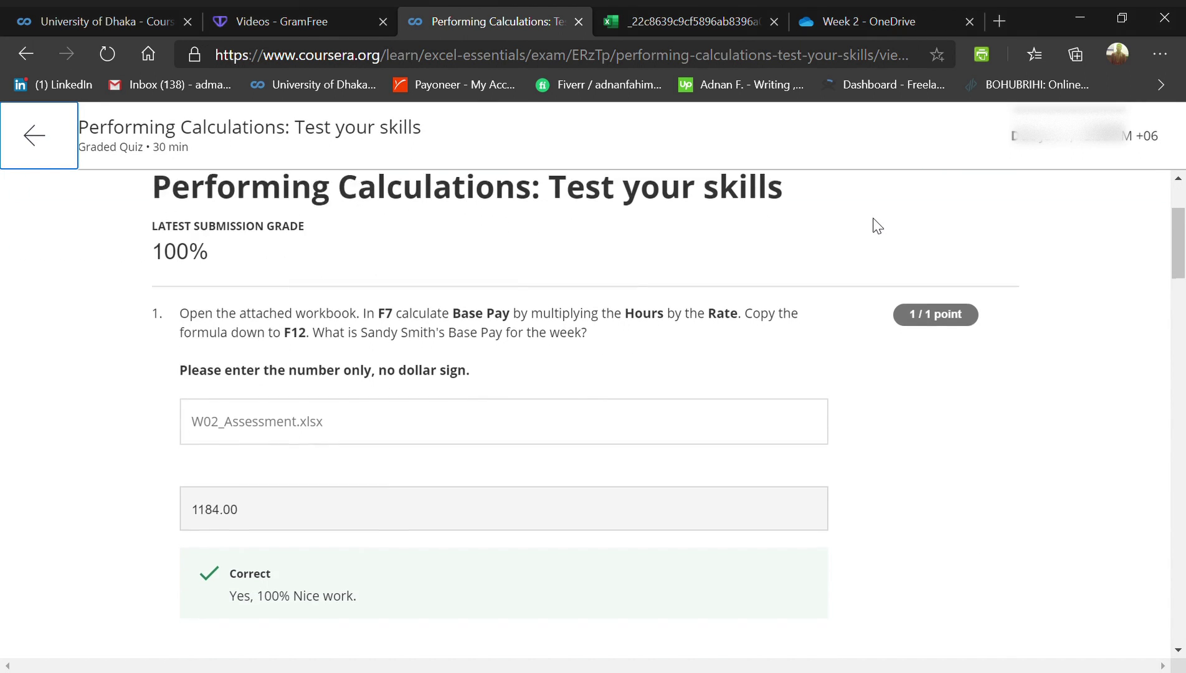
{"action": "scroll", "coordinate": [877, 225], "scroll_direction": "down", "scroll_amount": 1}
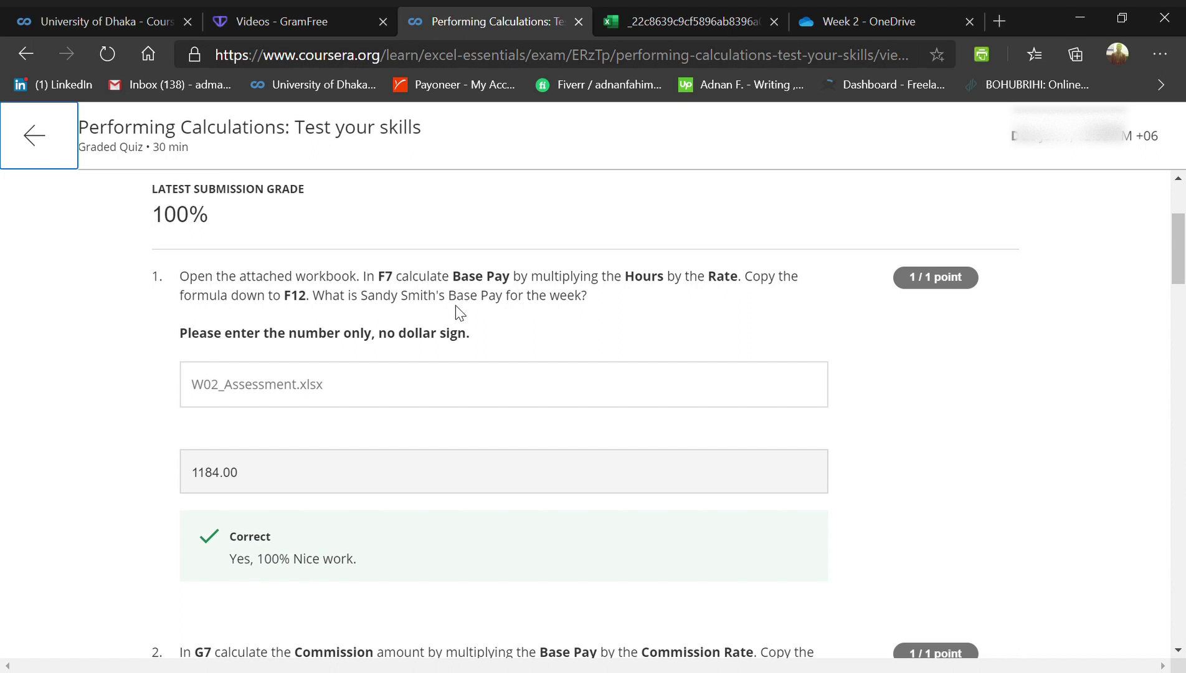
{"action": "left_click", "coordinate": [665, 15]}
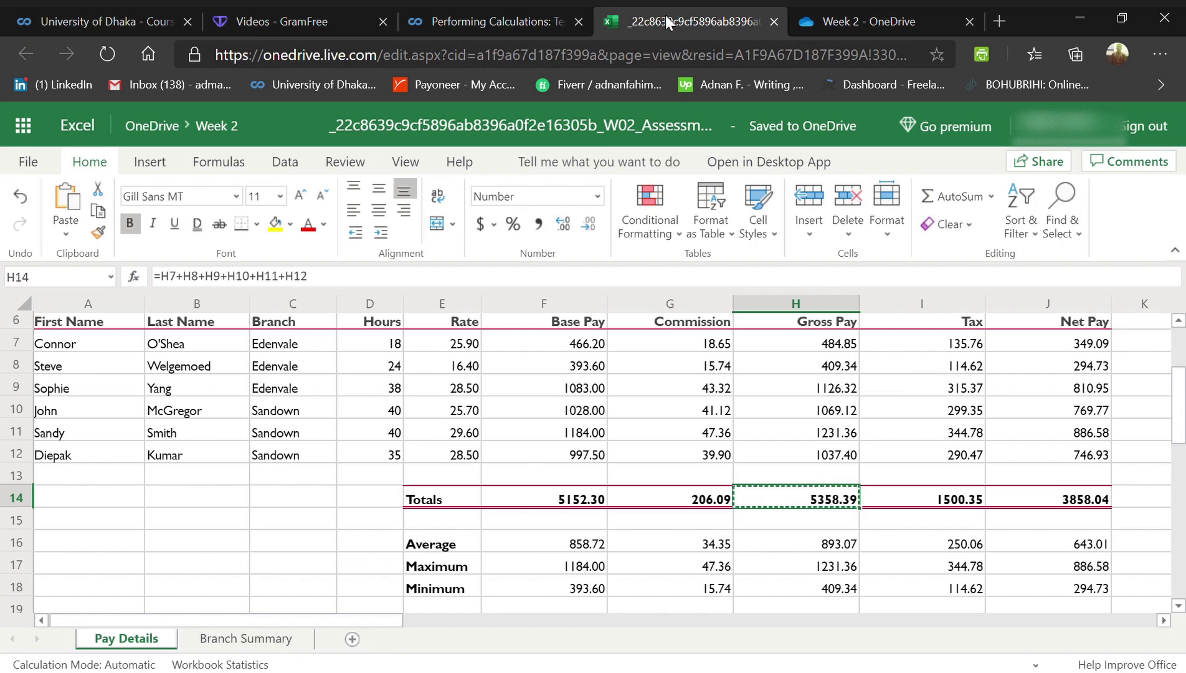
{"action": "scroll", "coordinate": [586, 383], "scroll_direction": "down", "scroll_amount": 3}
{"action": "scroll", "coordinate": [585, 383], "scroll_direction": "up", "scroll_amount": 4}
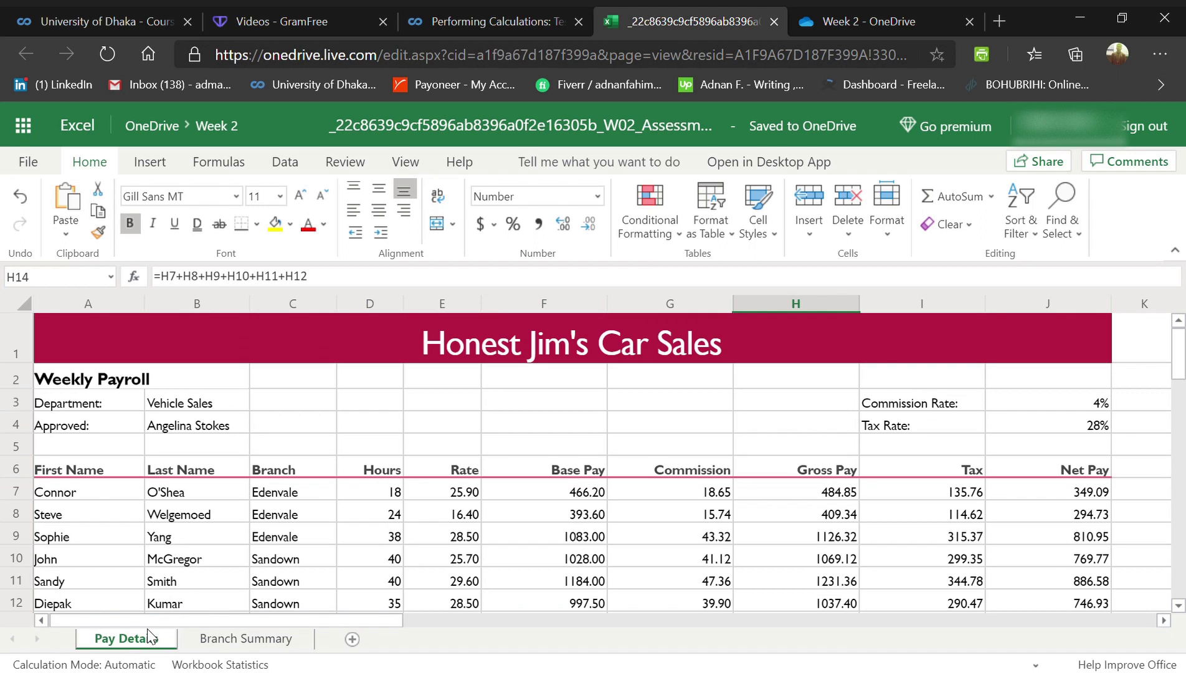
{"action": "scroll", "coordinate": [435, 520], "scroll_direction": "down", "scroll_amount": 3}
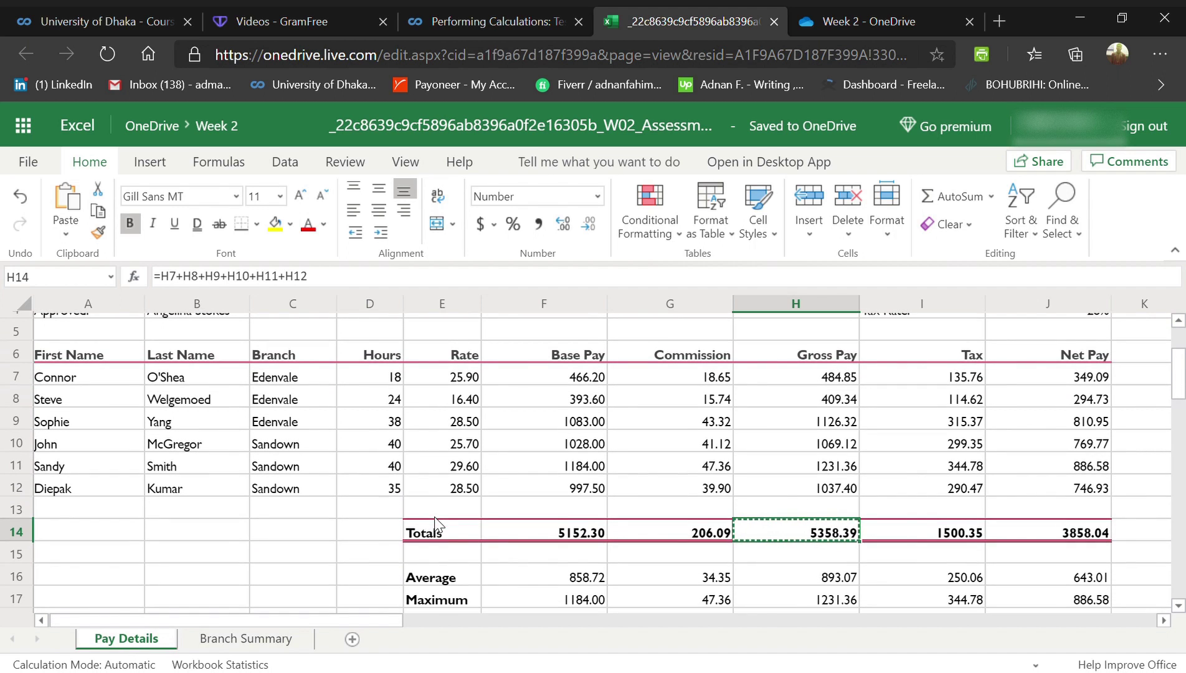
{"action": "left_click", "coordinate": [549, 5]}
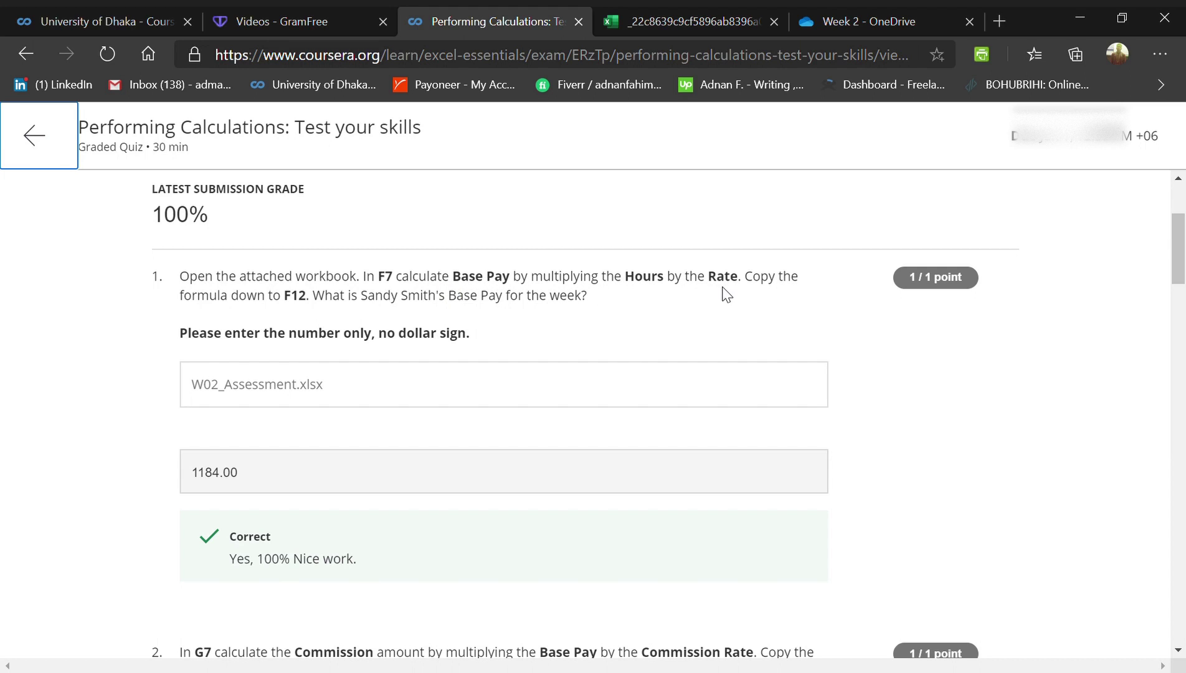
{"action": "scroll", "coordinate": [648, 381], "scroll_direction": "down", "scroll_amount": 1}
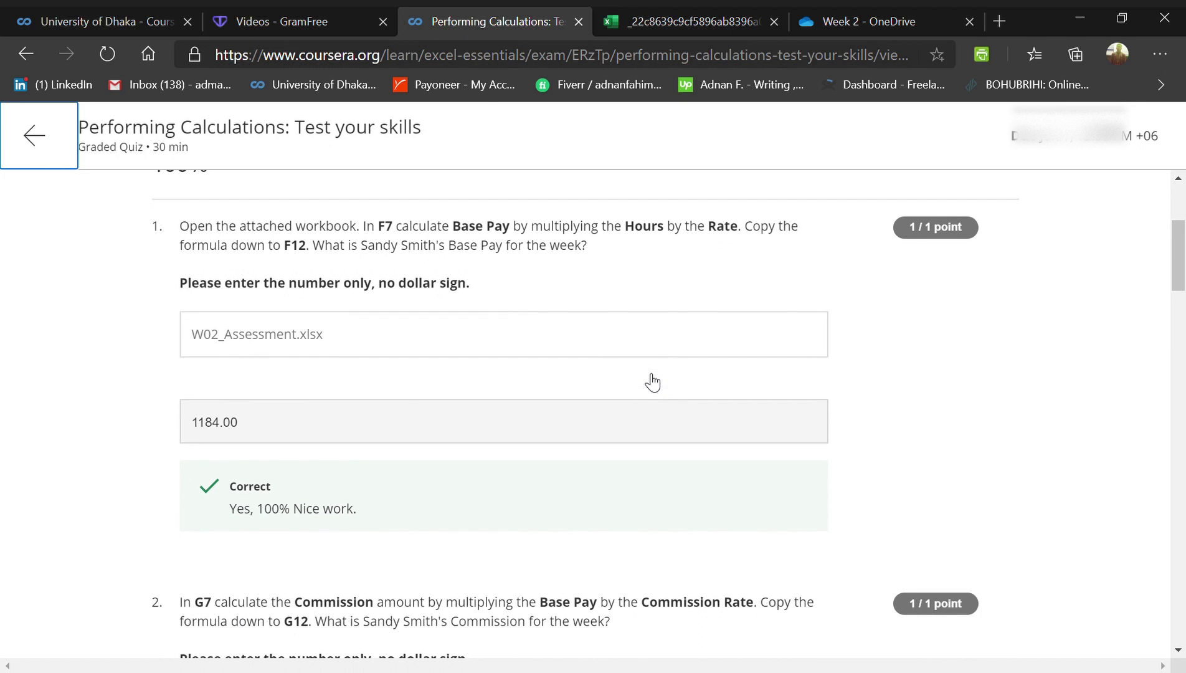
- In the payroll workbook, inspect the Base Pay formula in F7 and the Rate in E7
{"action": "left_click", "coordinate": [646, 39]}
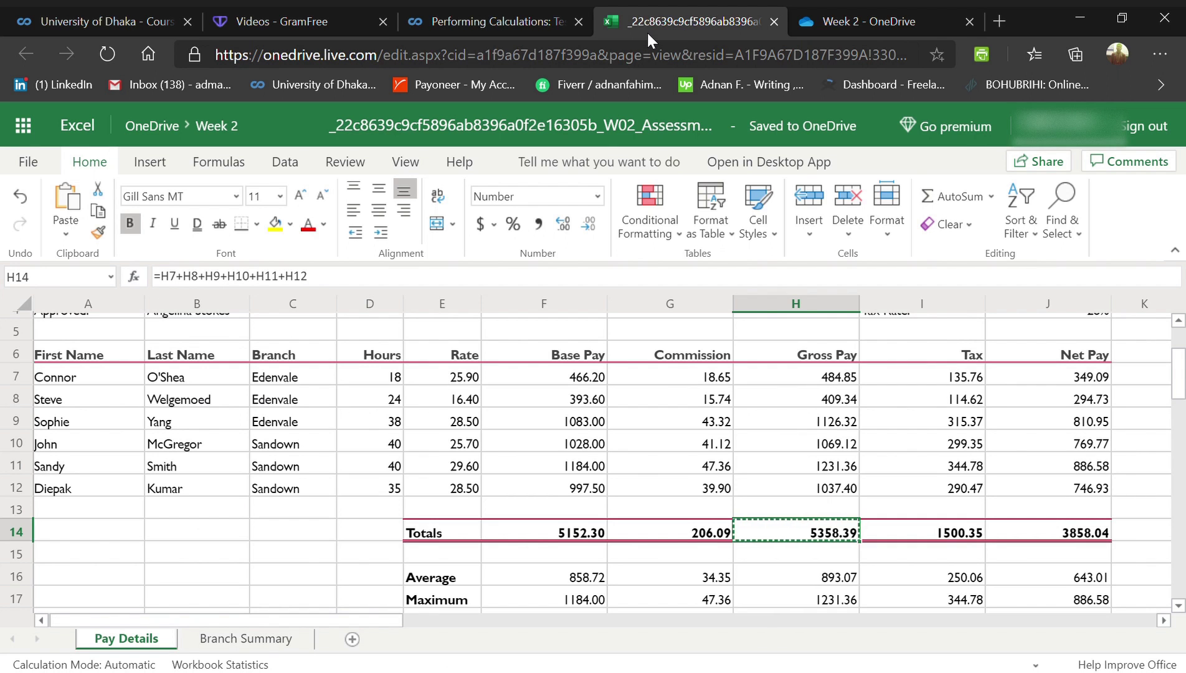
{"action": "left_click", "coordinate": [587, 385]}
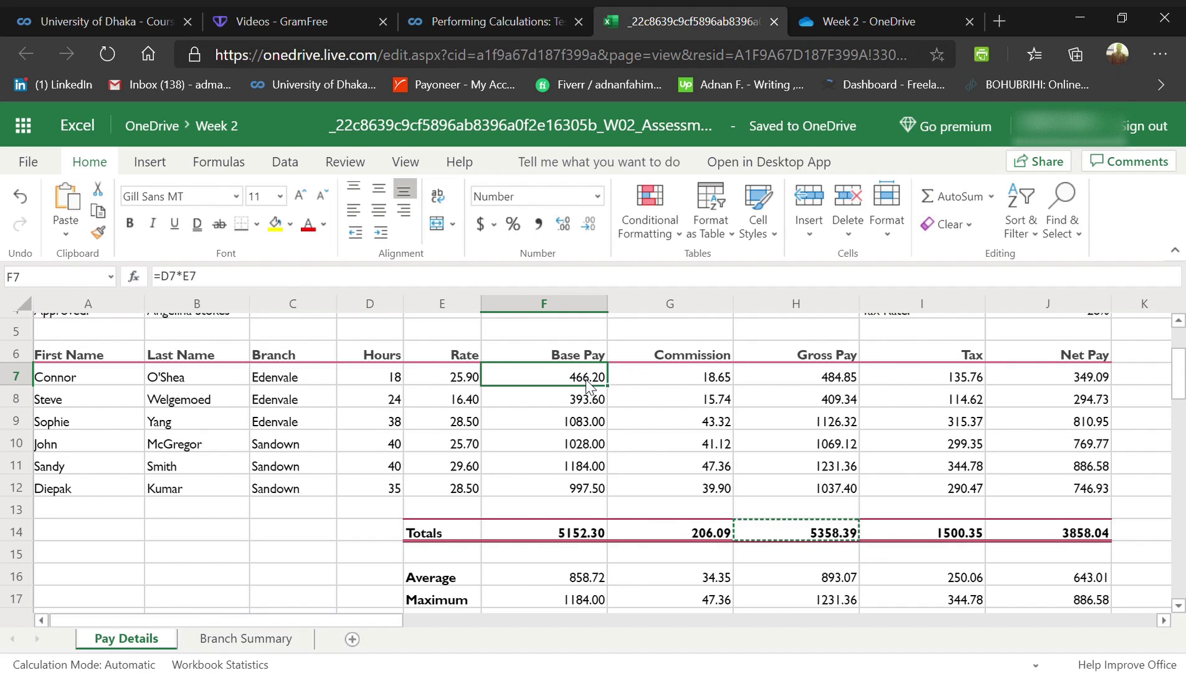
{"action": "left_click", "coordinate": [421, 379]}
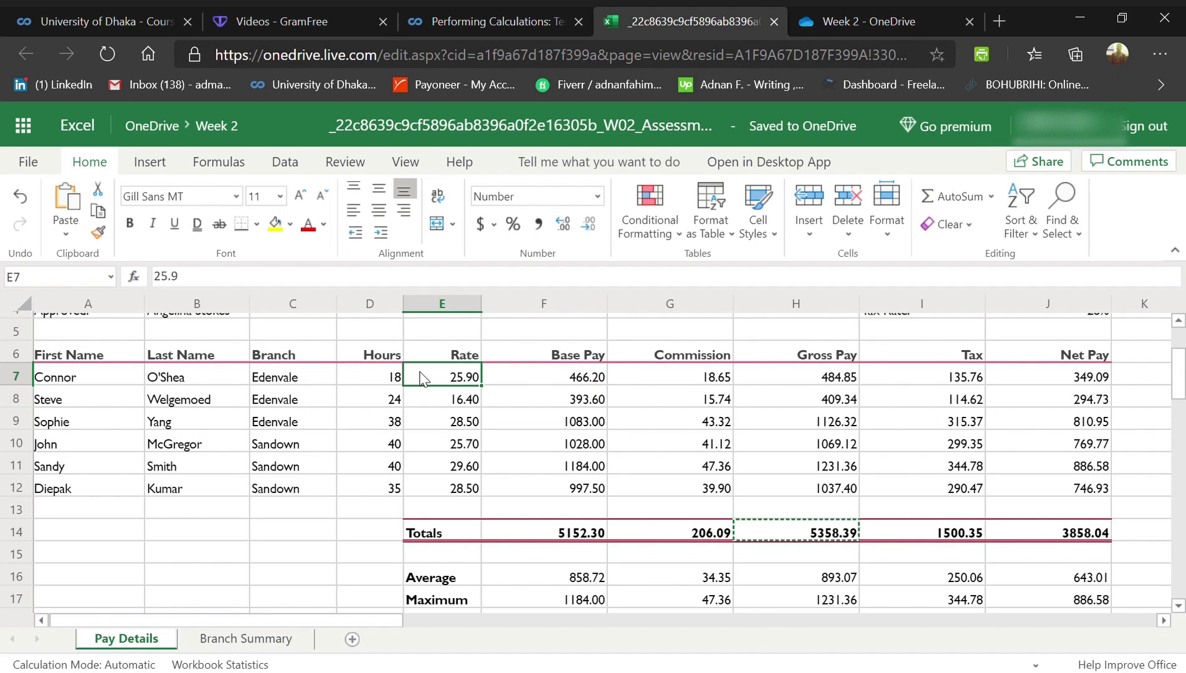
- Rebuild F7's Base Pay as =D7*E7, giving 466.20
{"action": "left_click", "coordinate": [516, 377]}
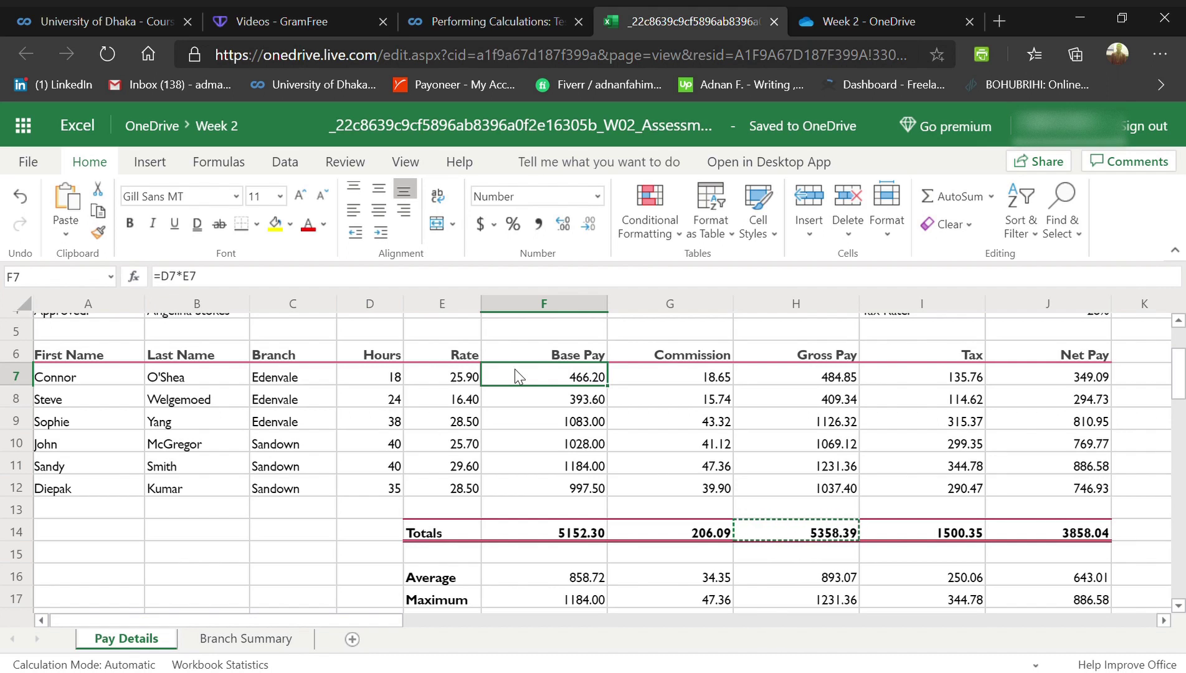
{"action": "type", "text": "="}
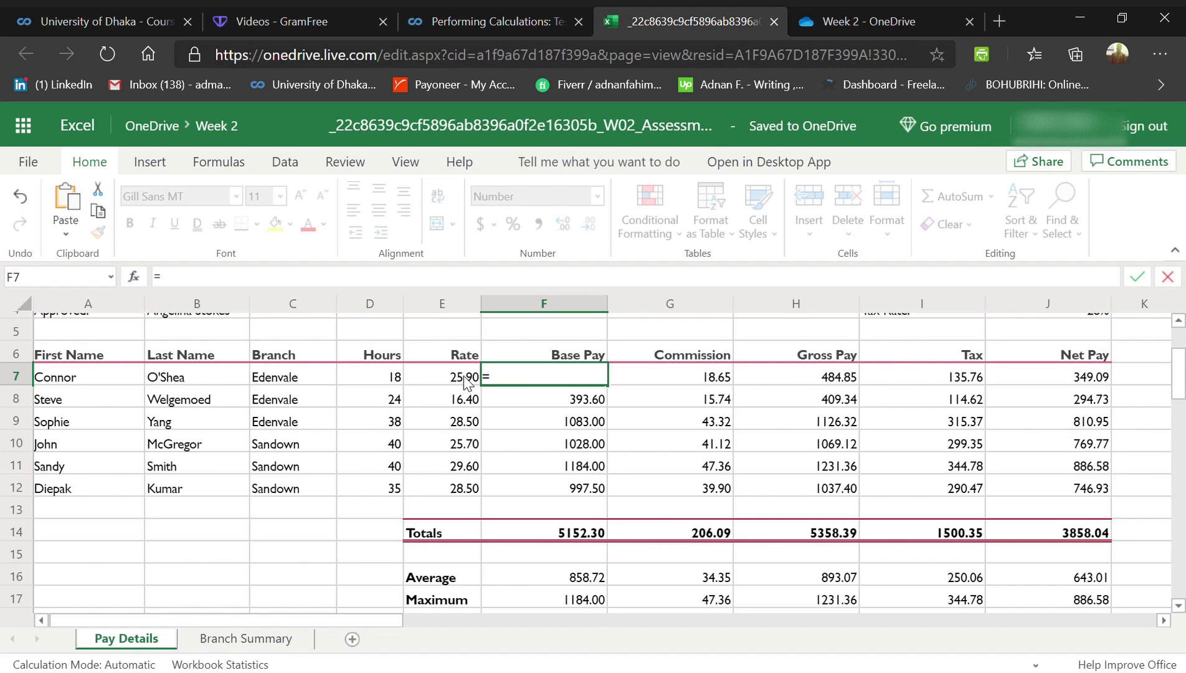
{"action": "left_click", "coordinate": [386, 373]}
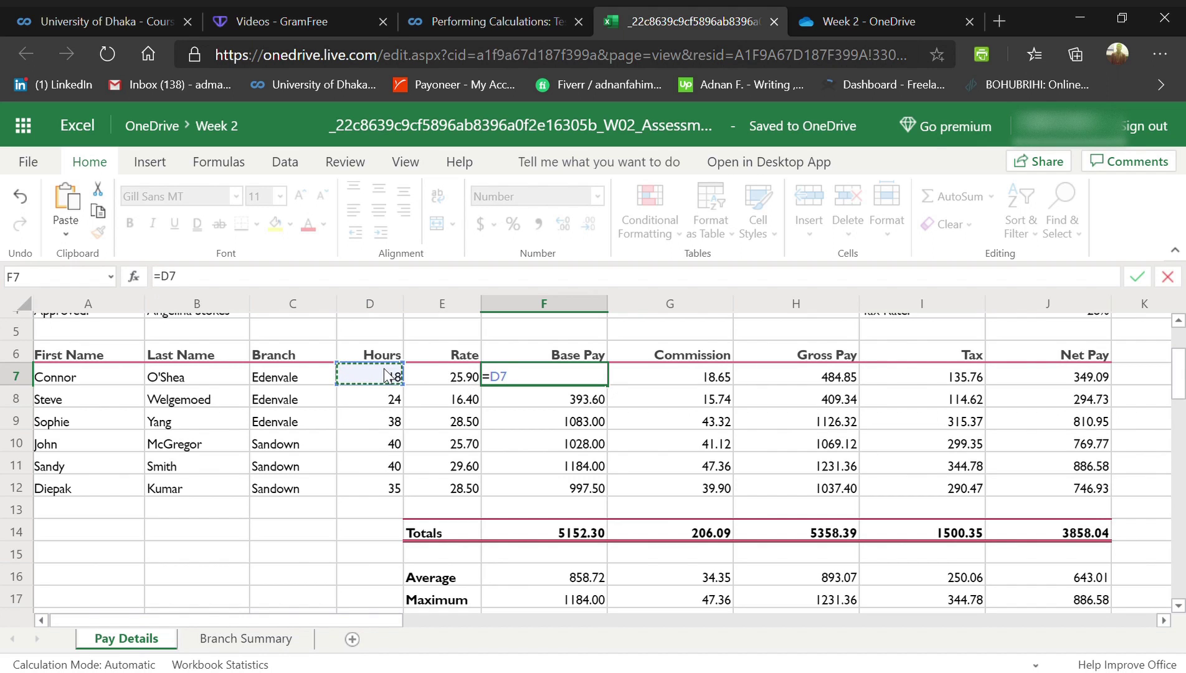
{"action": "type", "text": "*"}
{"action": "left_click", "coordinate": [438, 378]}
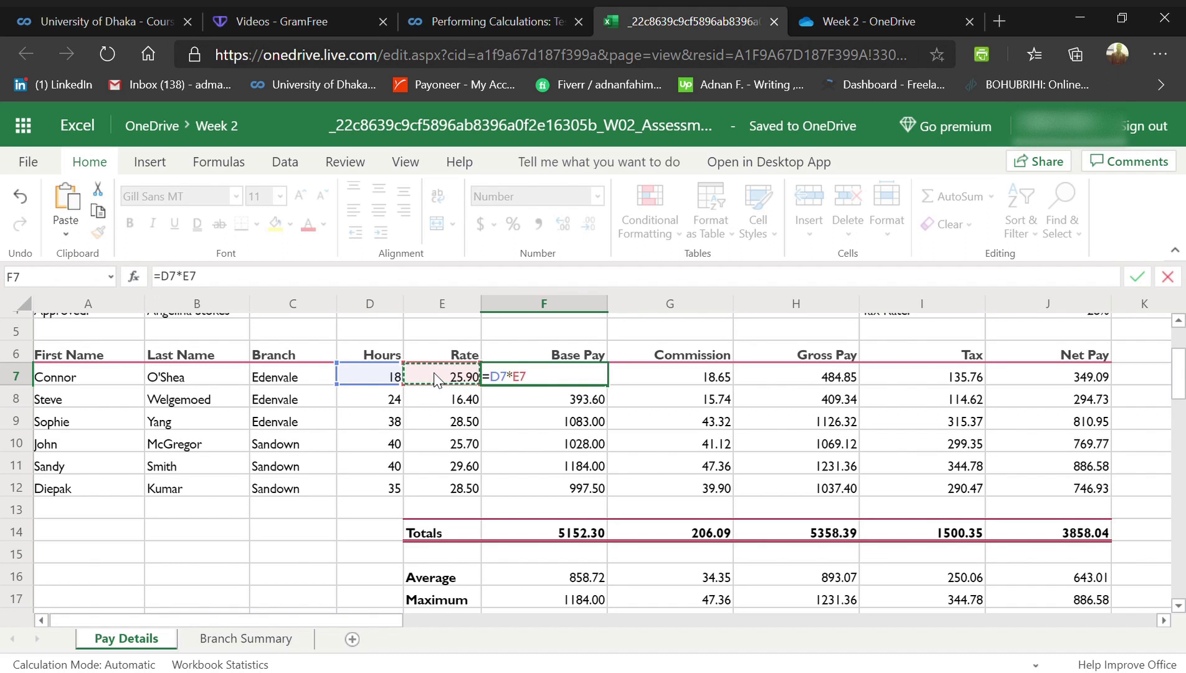
{"action": "key", "text": "Return"}
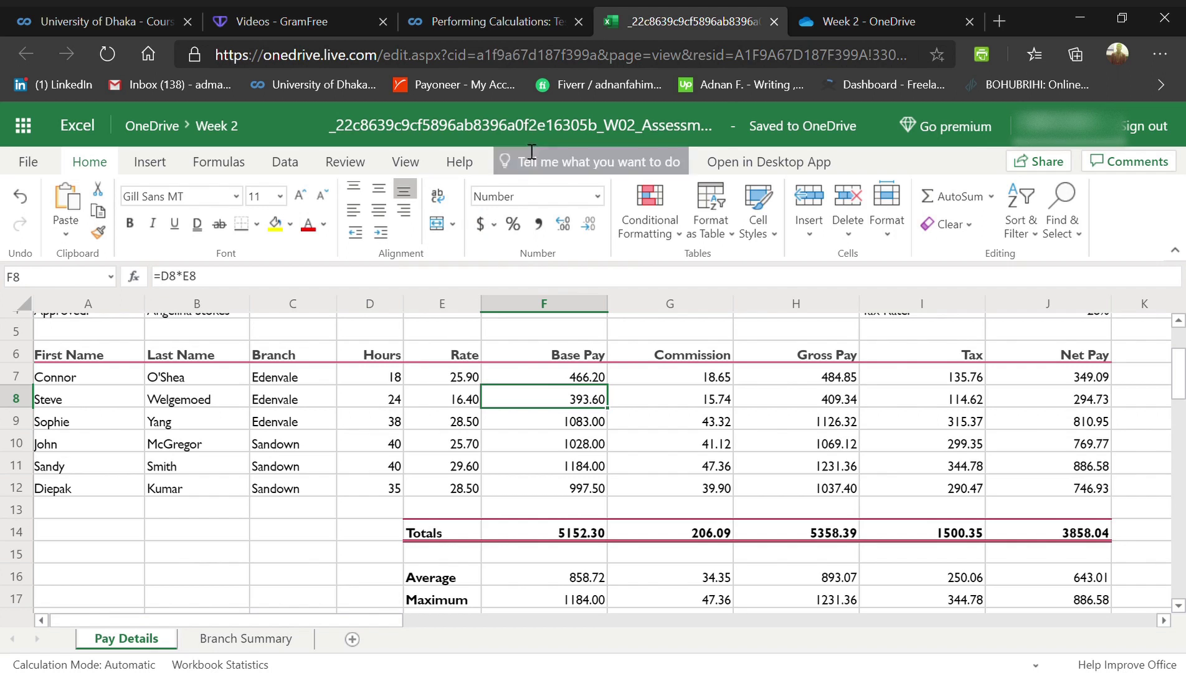
{"action": "left_click", "coordinate": [504, 16]}
- Check Smith's Base Pay formula =D11*E11 (1184.00) in F11 against the quiz answers
{"action": "scroll", "coordinate": [487, 418], "scroll_direction": "down", "scroll_amount": 3}
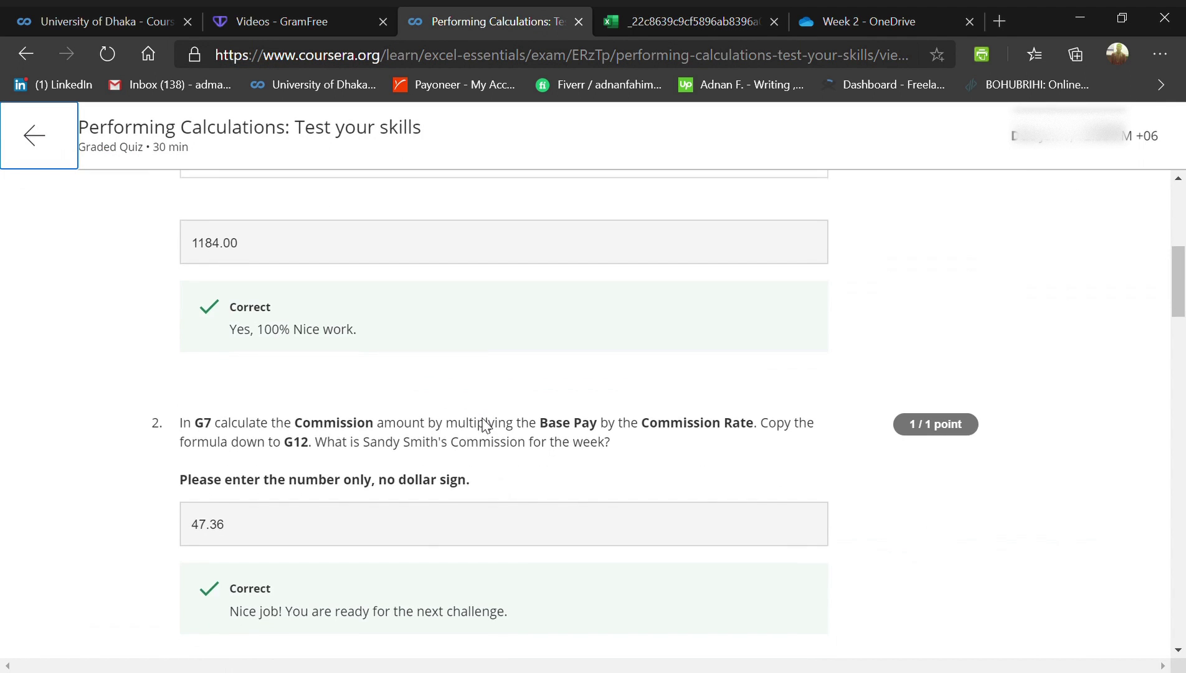
{"action": "scroll", "coordinate": [484, 418], "scroll_direction": "up", "scroll_amount": 3}
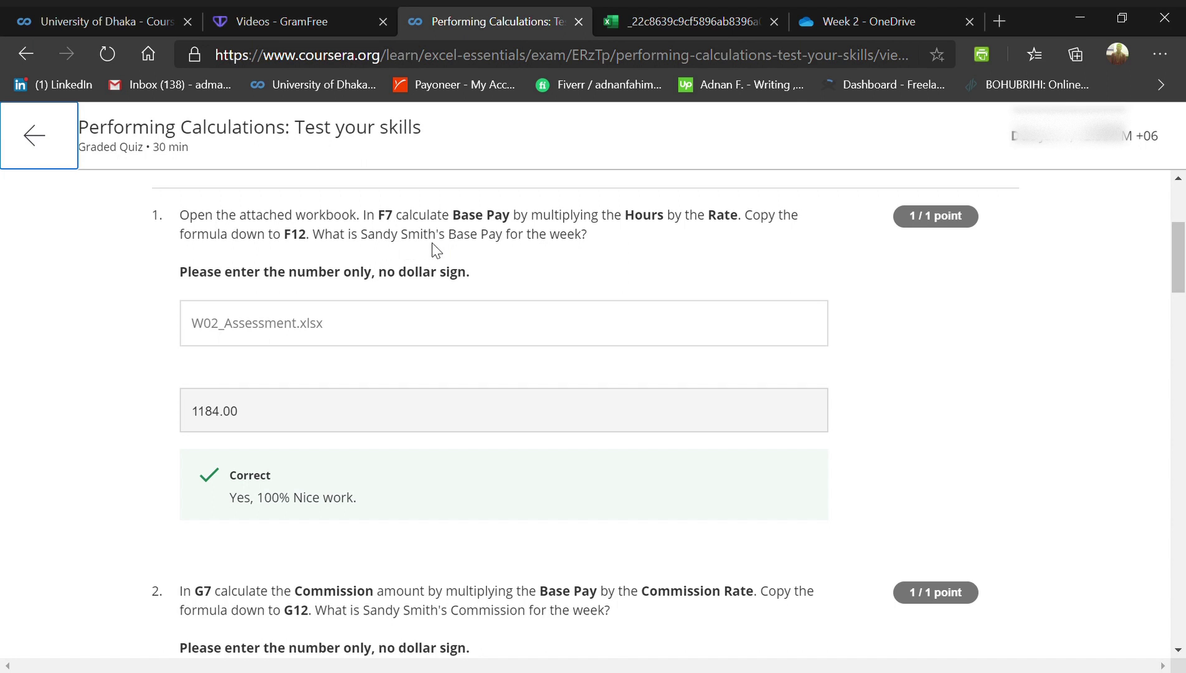
{"action": "left_click", "coordinate": [663, 19]}
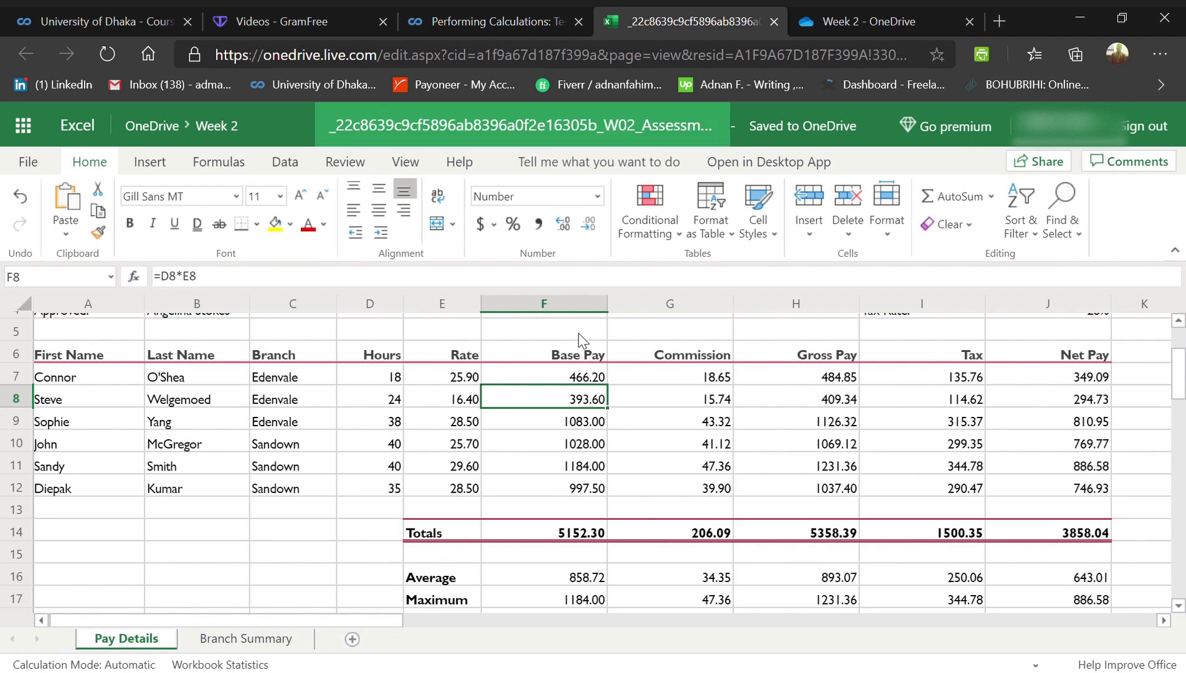
{"action": "left_click", "coordinate": [172, 474]}
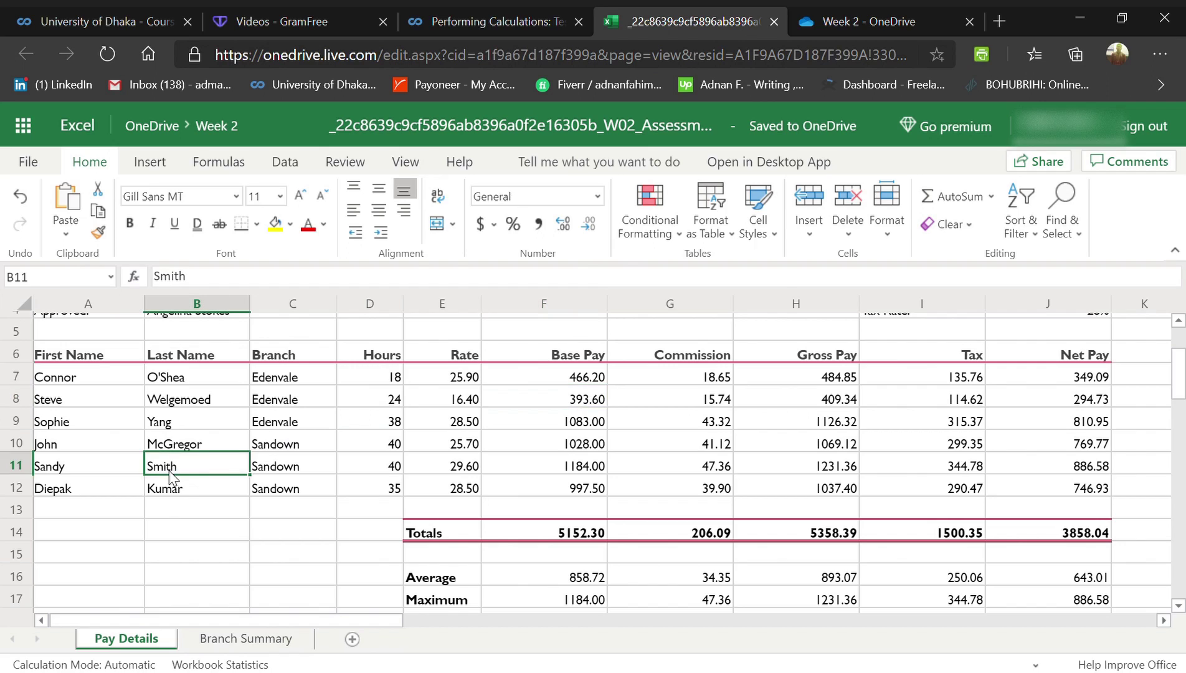
{"action": "left_click", "coordinate": [556, 472]}
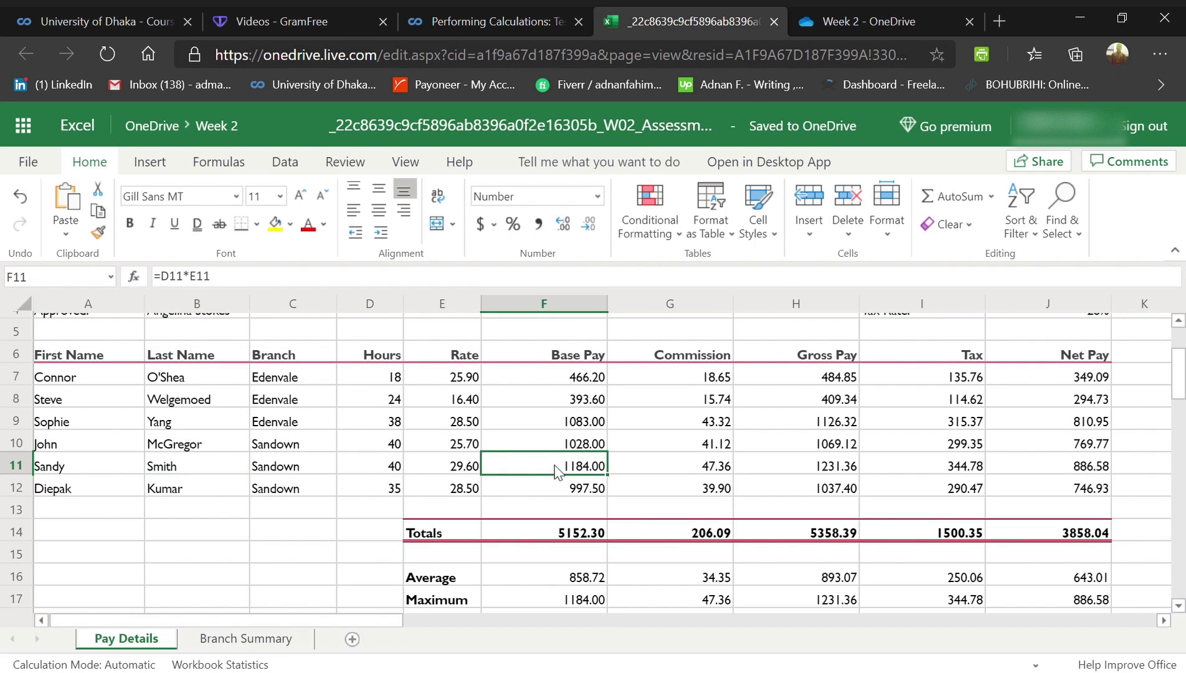
{"action": "left_click", "coordinate": [522, 34]}
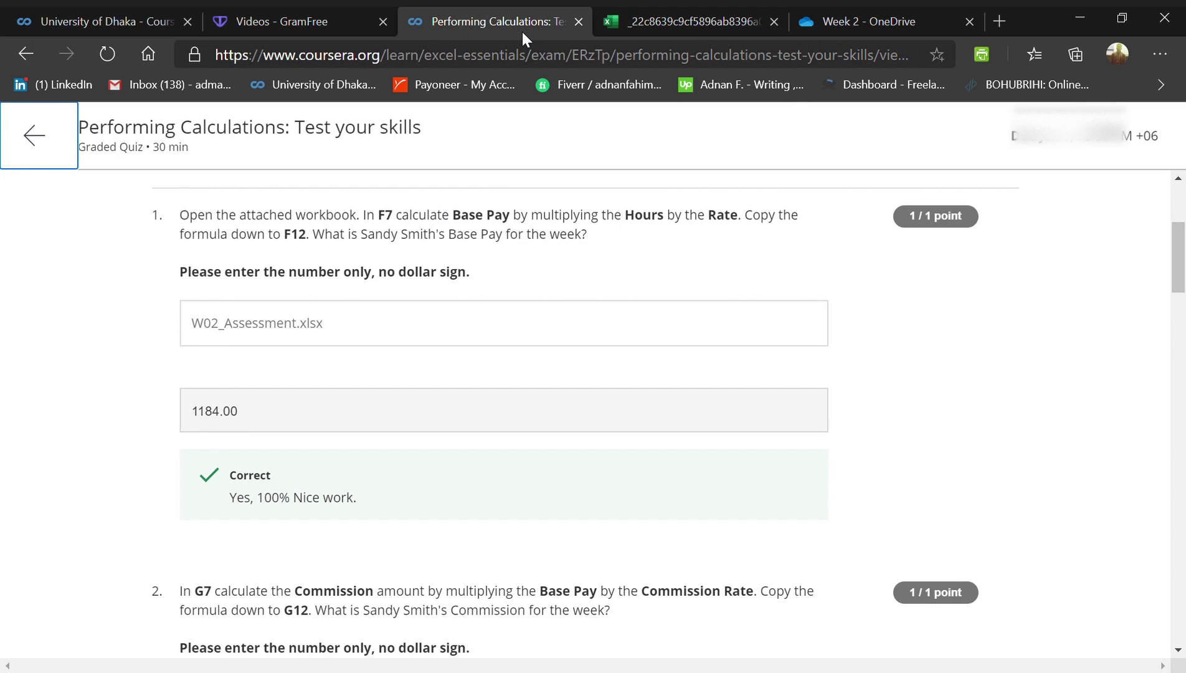
{"action": "scroll", "coordinate": [541, 350], "scroll_direction": "down", "scroll_amount": 4}
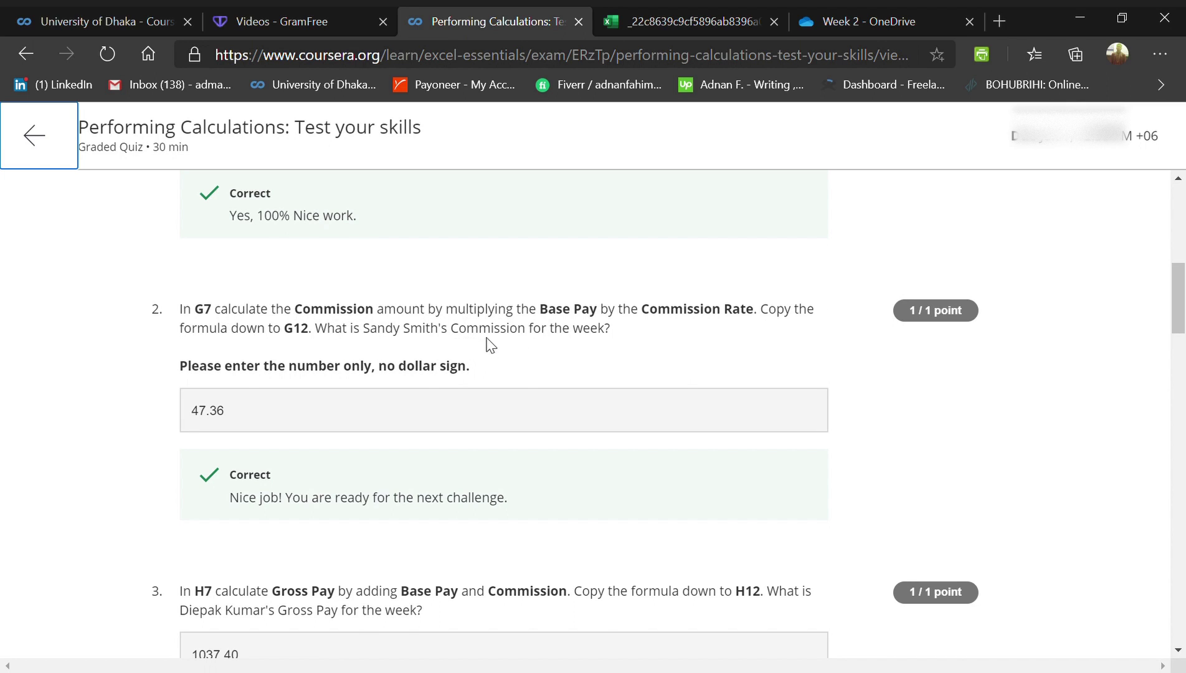
- Check the Commission in G11, then move the quiz review on to question 3
{"action": "left_click", "coordinate": [629, 24]}
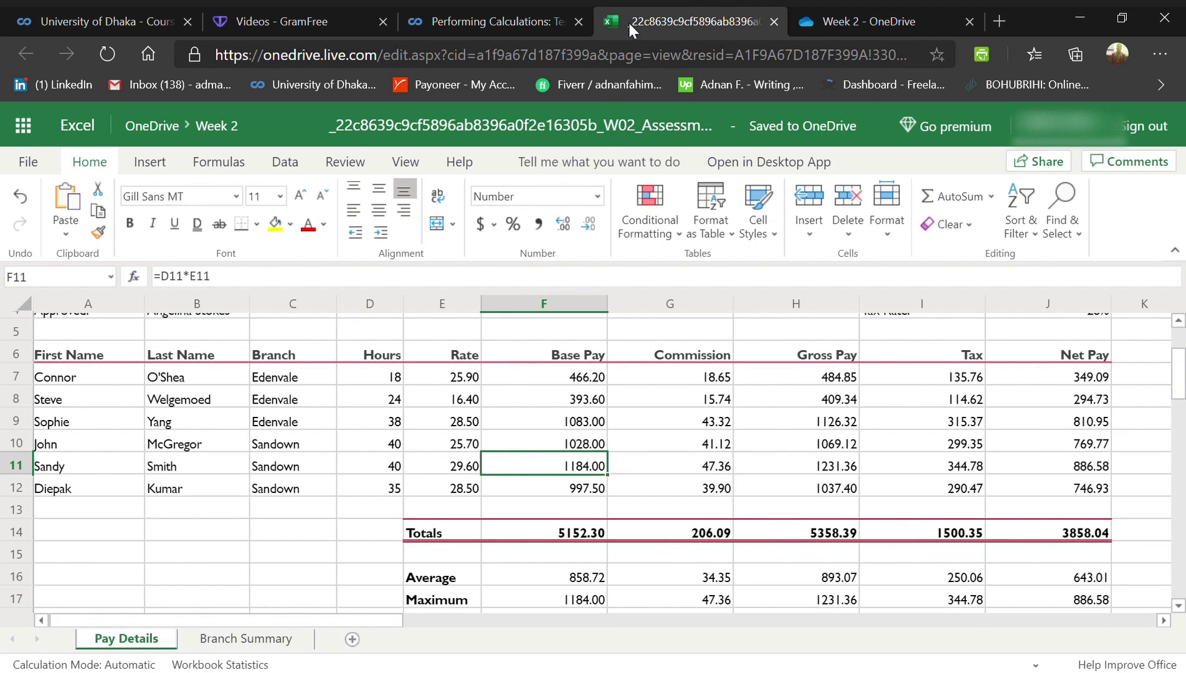
{"action": "left_click", "coordinate": [644, 463]}
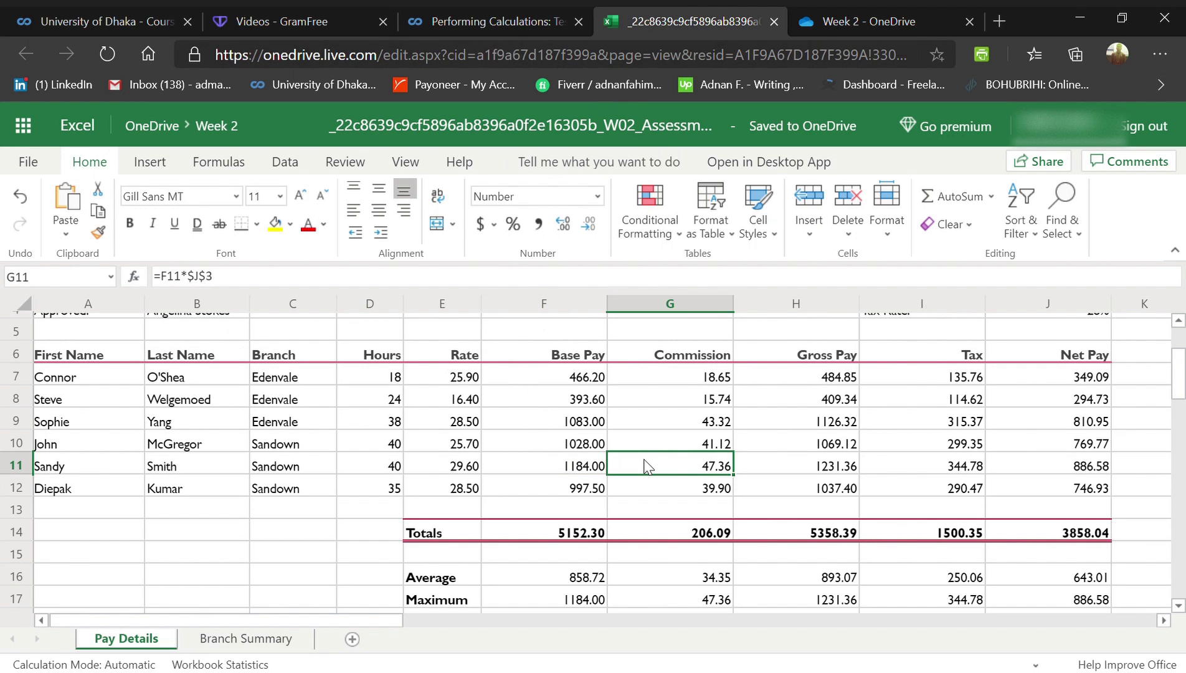
{"action": "left_click", "coordinate": [516, 18]}
{"action": "scroll", "coordinate": [502, 446], "scroll_direction": "down", "scroll_amount": 2}
{"action": "scroll", "coordinate": [502, 446], "scroll_direction": "down", "scroll_amount": 2}
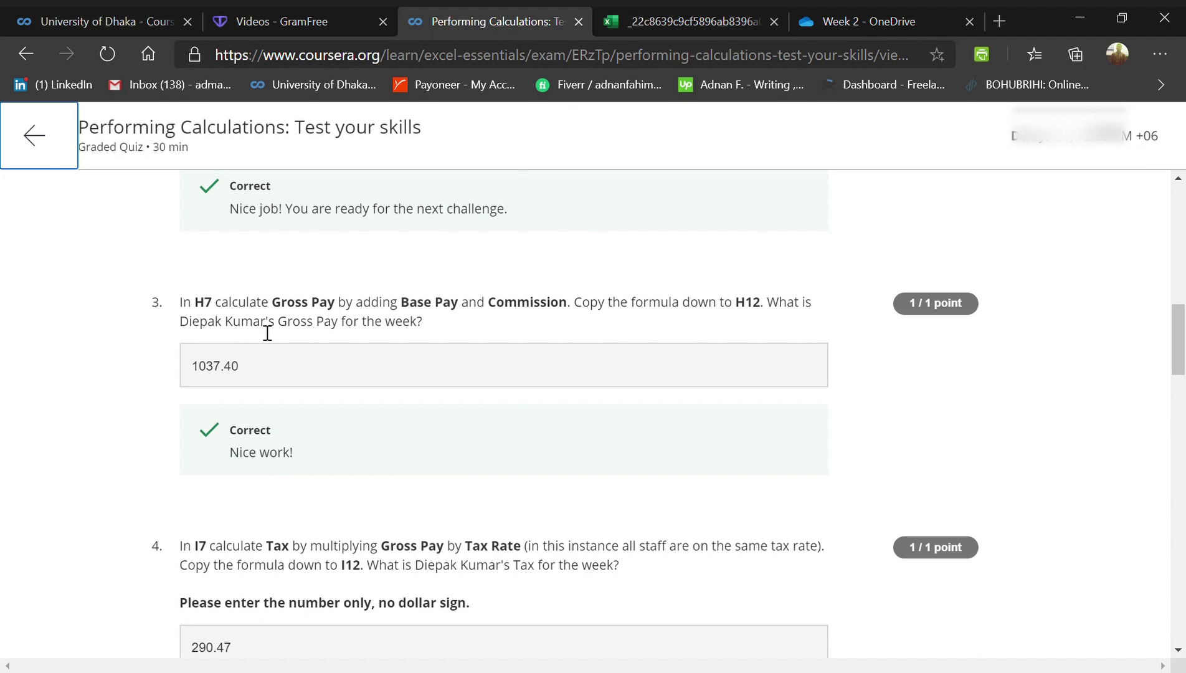
- Verify row 12's Gross Pay in H12 is =F12+G12, giving 1037.40
{"action": "left_click", "coordinate": [645, 11]}
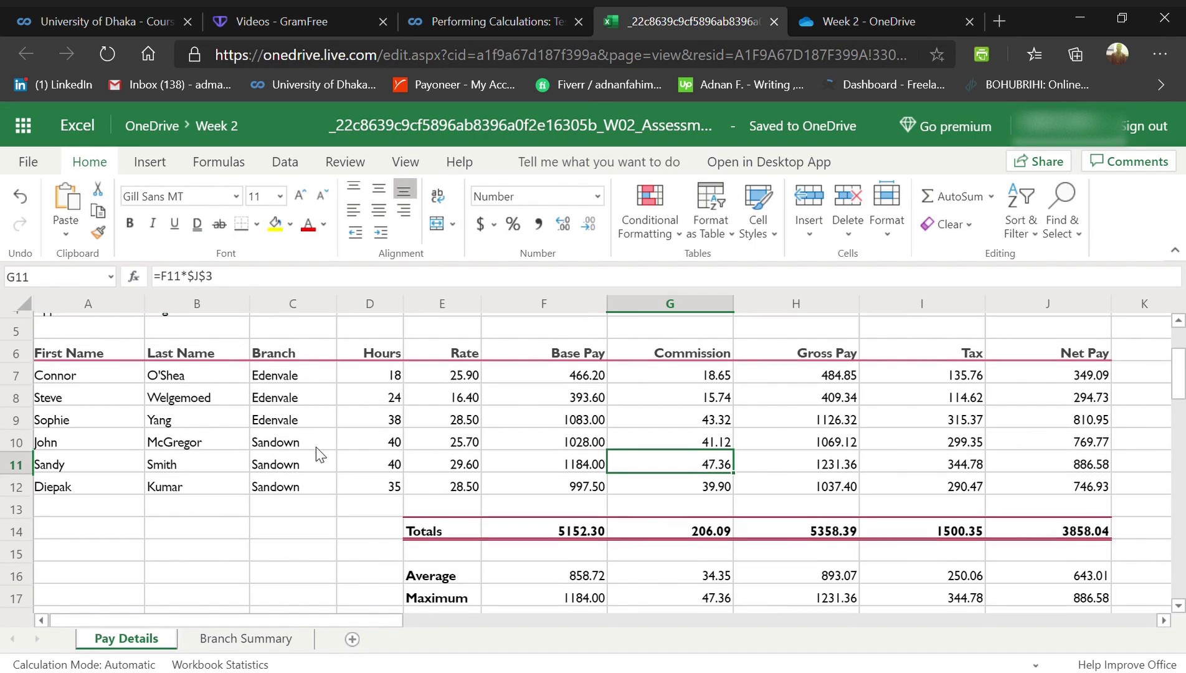
{"action": "scroll", "coordinate": [316, 447], "scroll_direction": "down", "scroll_amount": 1}
{"action": "left_click", "coordinate": [212, 442]}
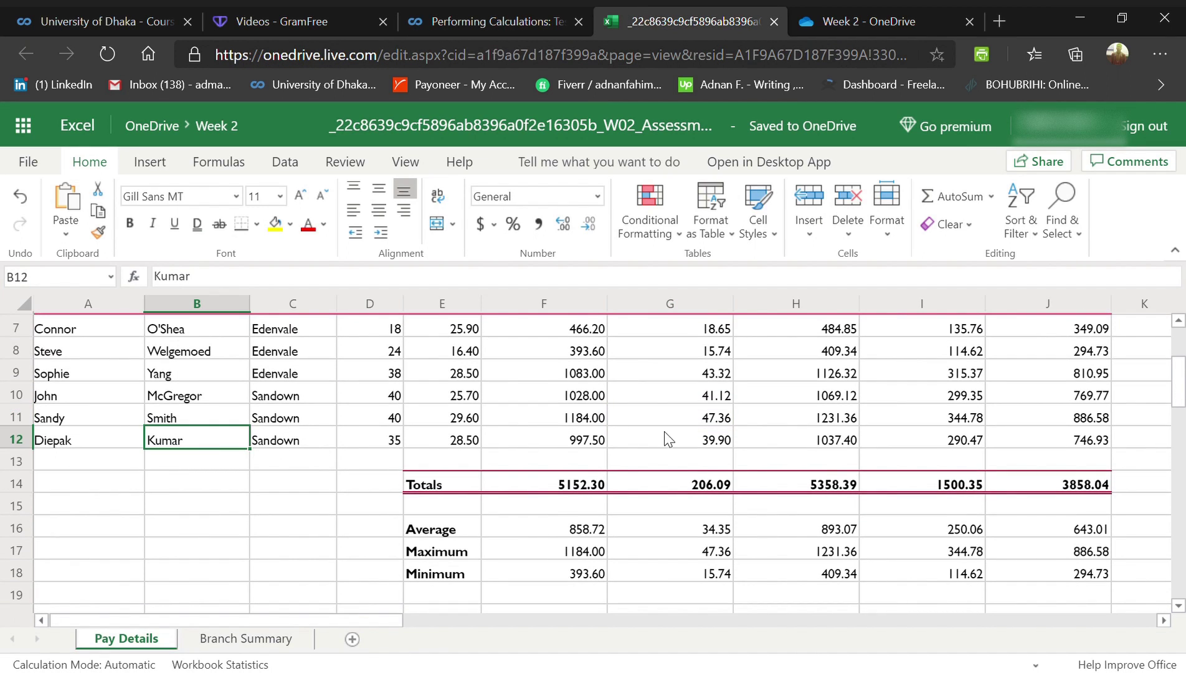
{"action": "scroll", "coordinate": [897, 432], "scroll_direction": "up", "scroll_amount": 1}
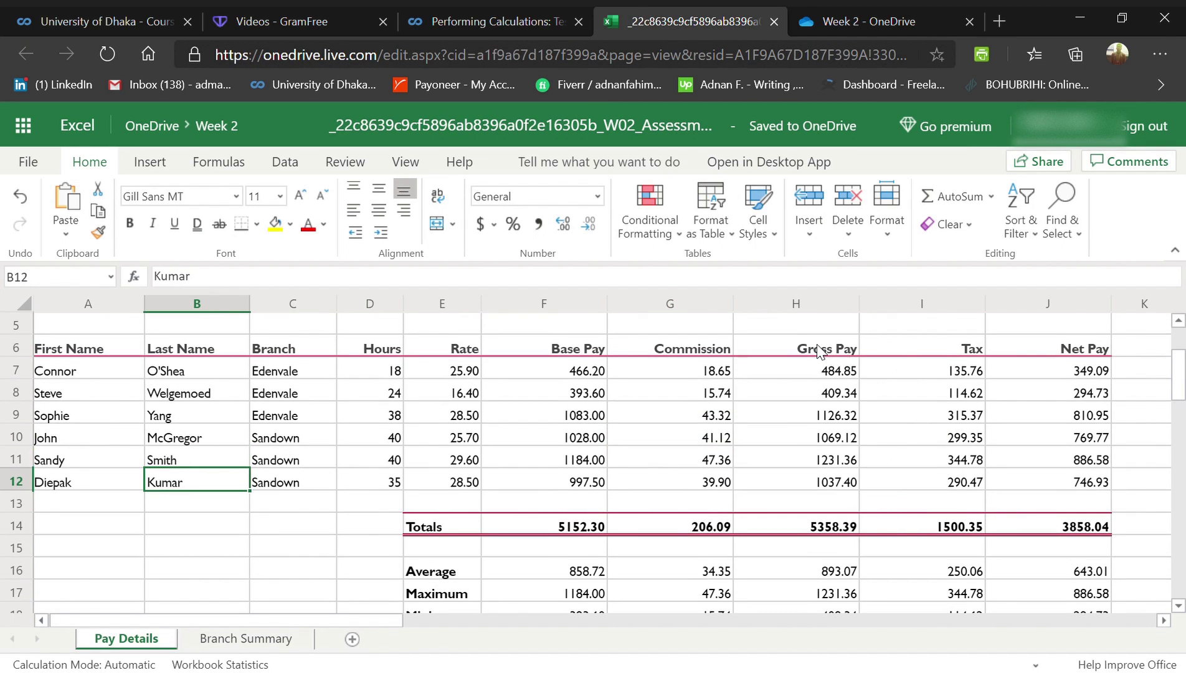
{"action": "left_click", "coordinate": [835, 483]}
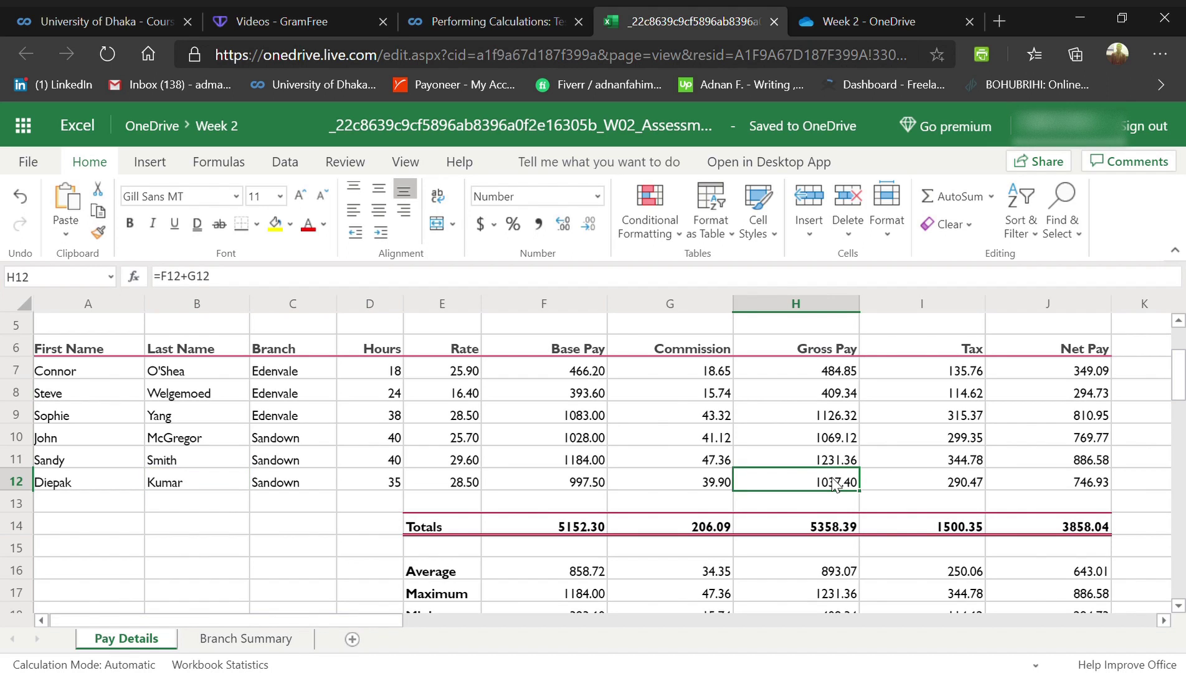
{"action": "left_click", "coordinate": [487, 15]}
{"action": "scroll", "coordinate": [434, 492], "scroll_direction": "down", "scroll_amount": 2}
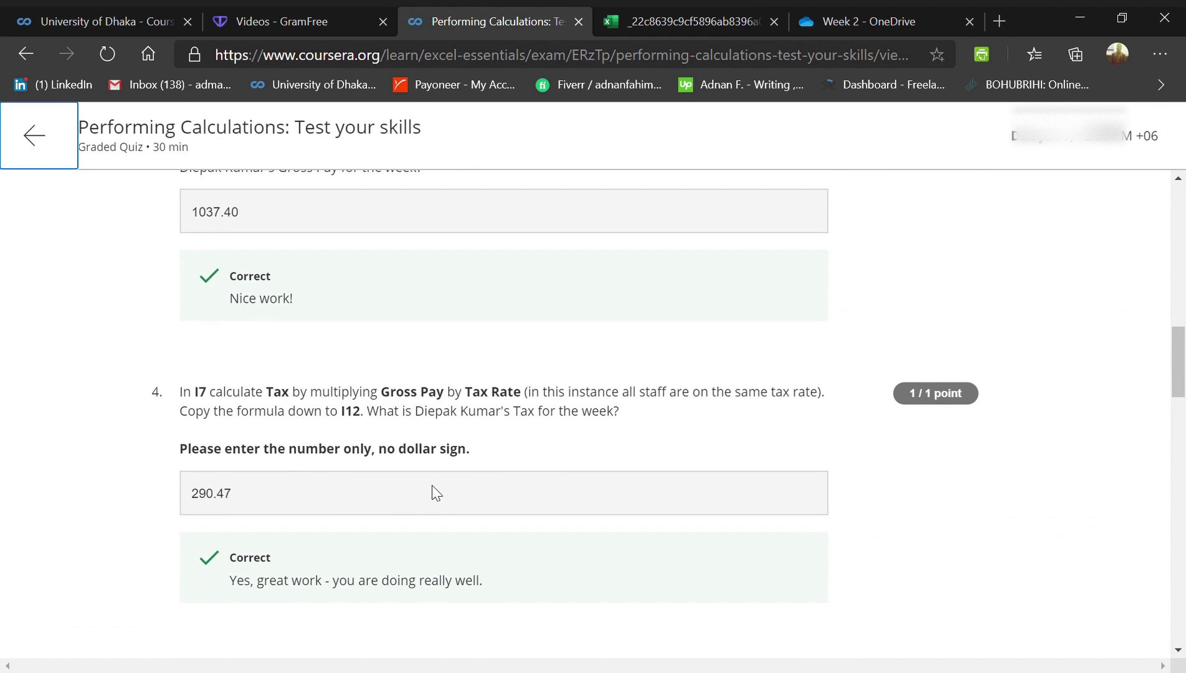
{"action": "scroll", "coordinate": [434, 492], "scroll_direction": "down", "scroll_amount": 3}
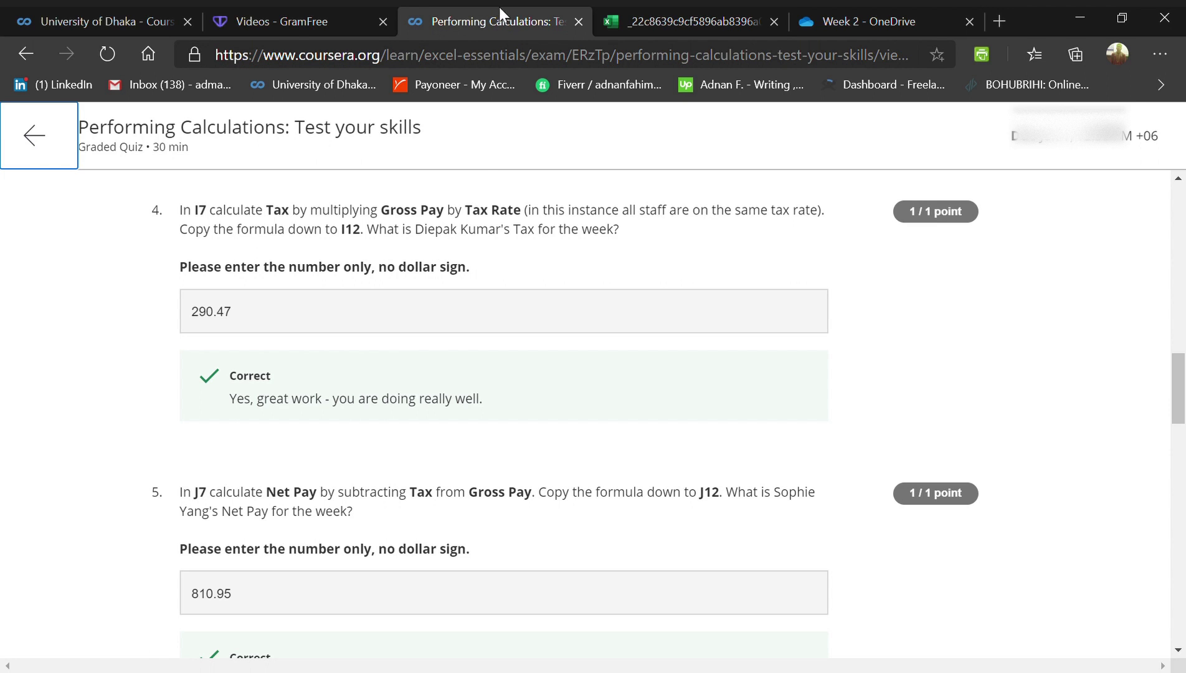
{"action": "left_click", "coordinate": [639, 21]}
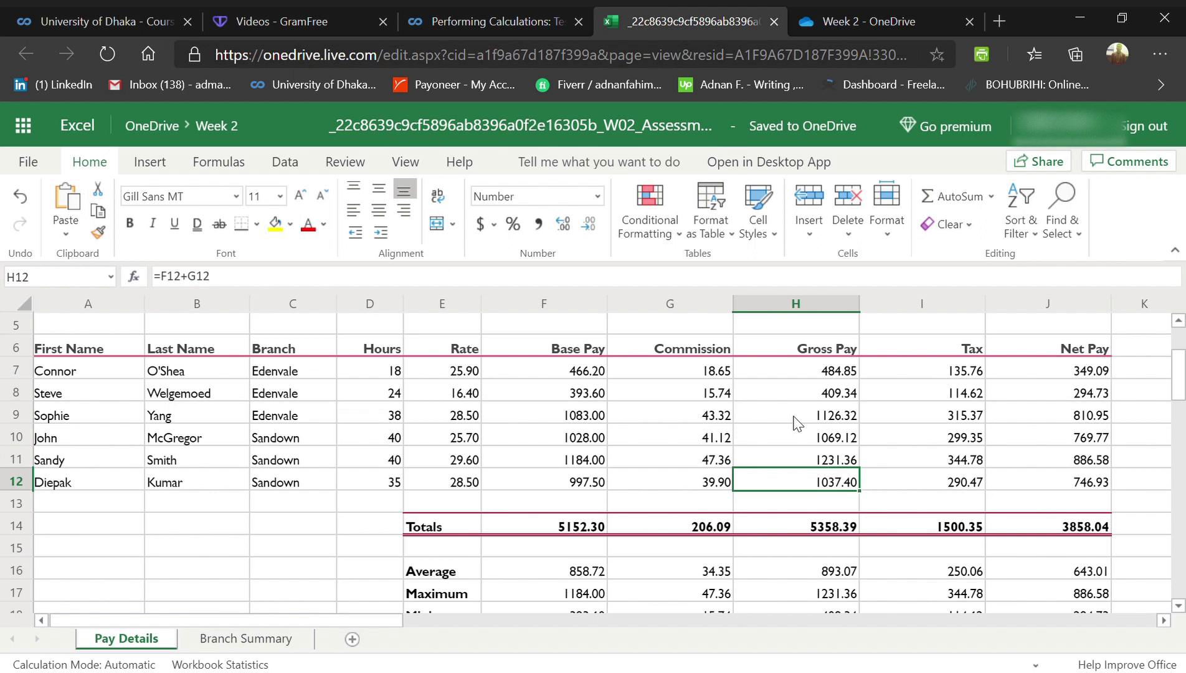
{"action": "scroll", "coordinate": [803, 424], "scroll_direction": "down", "scroll_amount": 1}
{"action": "scroll", "coordinate": [901, 411], "scroll_direction": "up", "scroll_amount": 1}
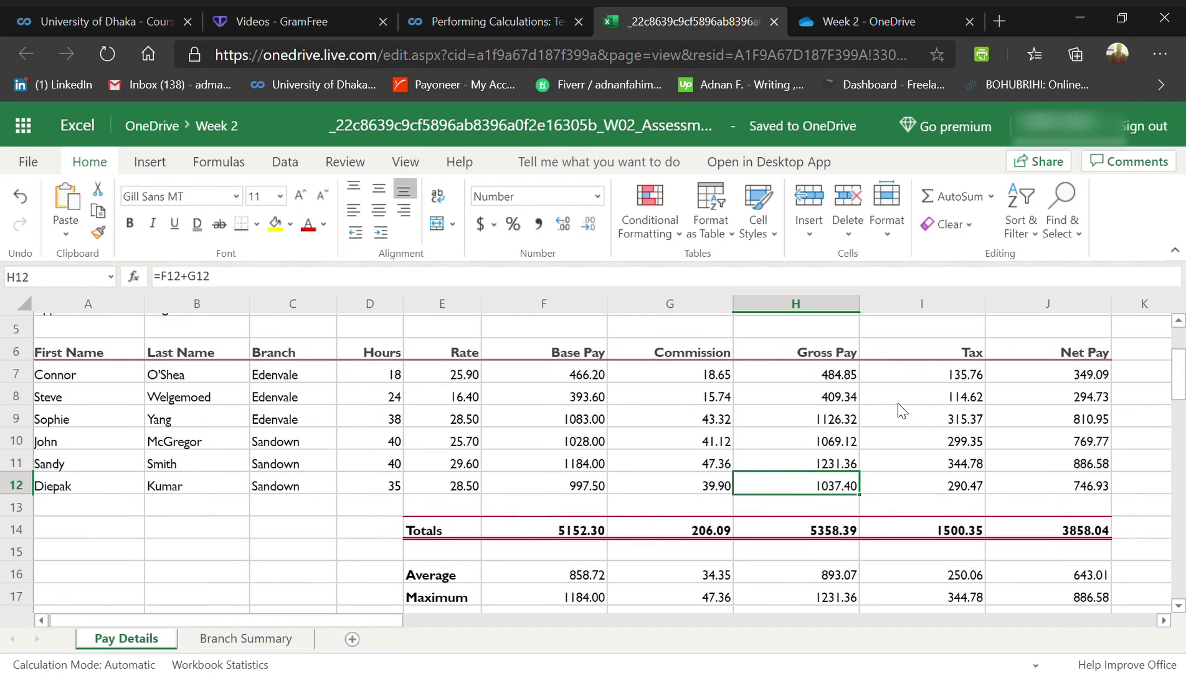
- Enter =H7*$J$4 in I7, fixing the 28% Tax Rate reference, giving 135.76
{"action": "left_click", "coordinate": [927, 377]}
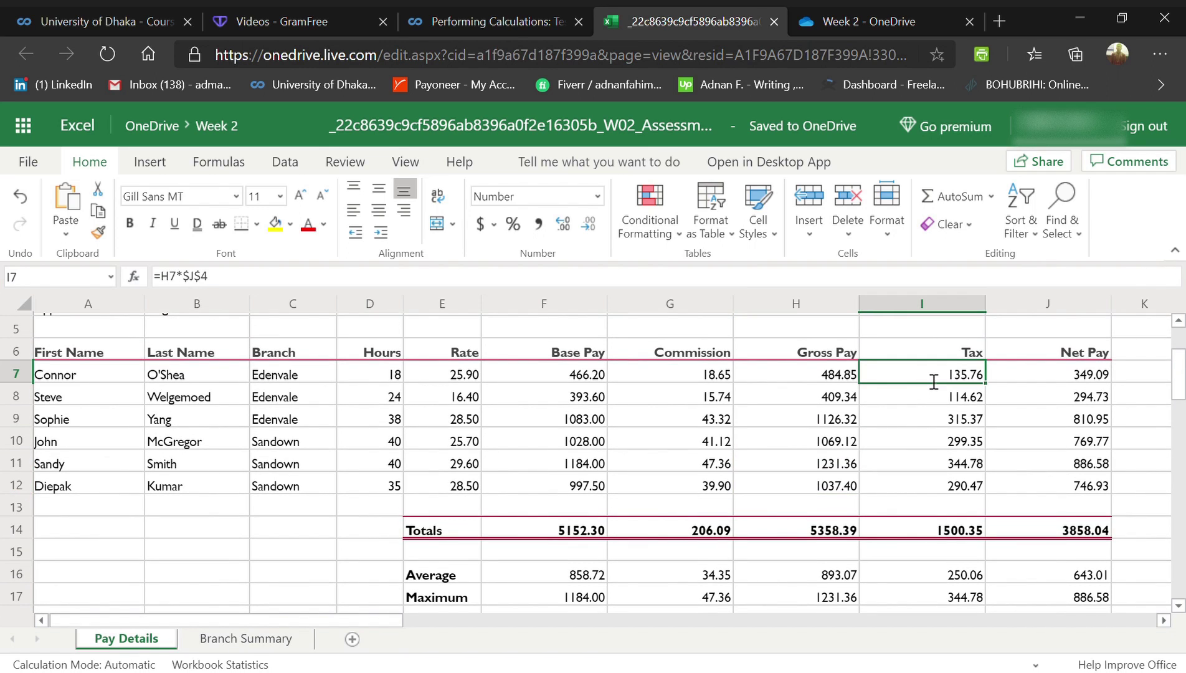
{"action": "type", "text": "="}
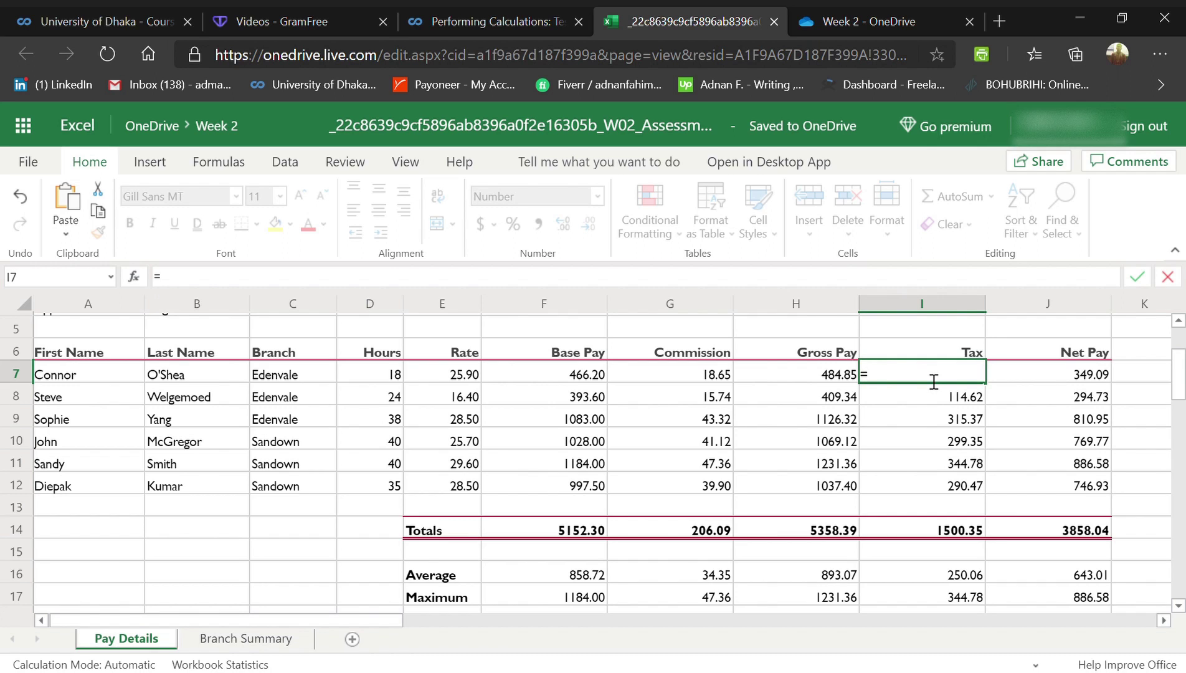
{"action": "left_click", "coordinate": [502, 10]}
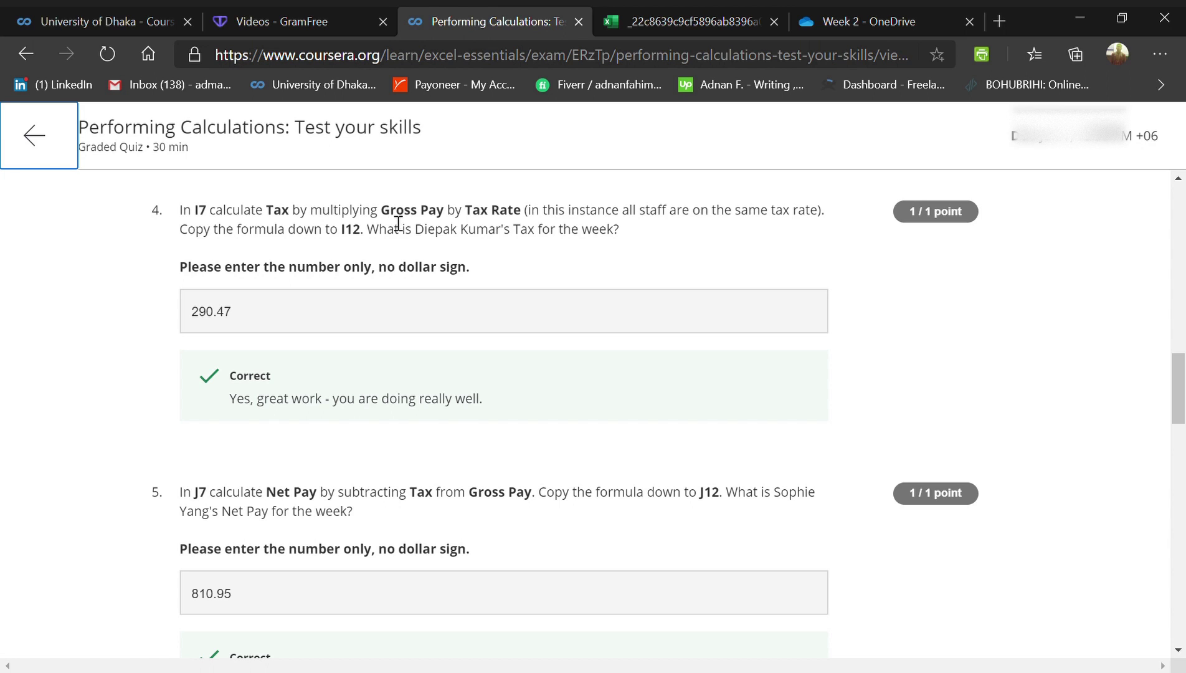
{"action": "left_click", "coordinate": [637, 15]}
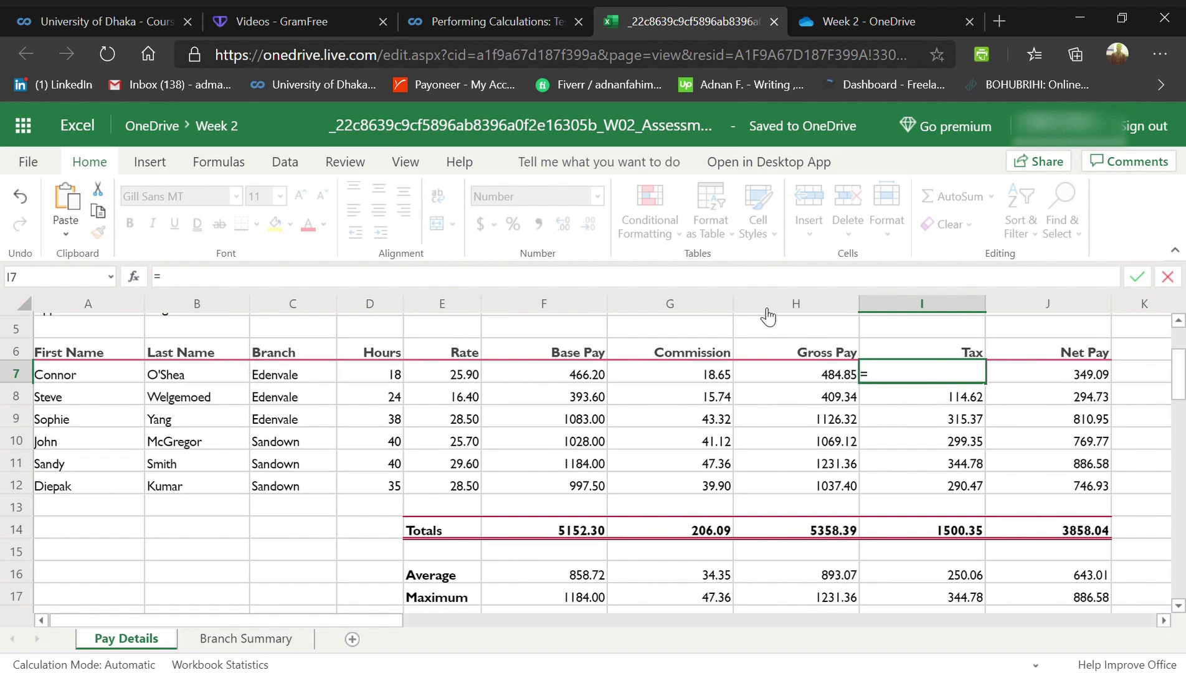
{"action": "left_click", "coordinate": [798, 384]}
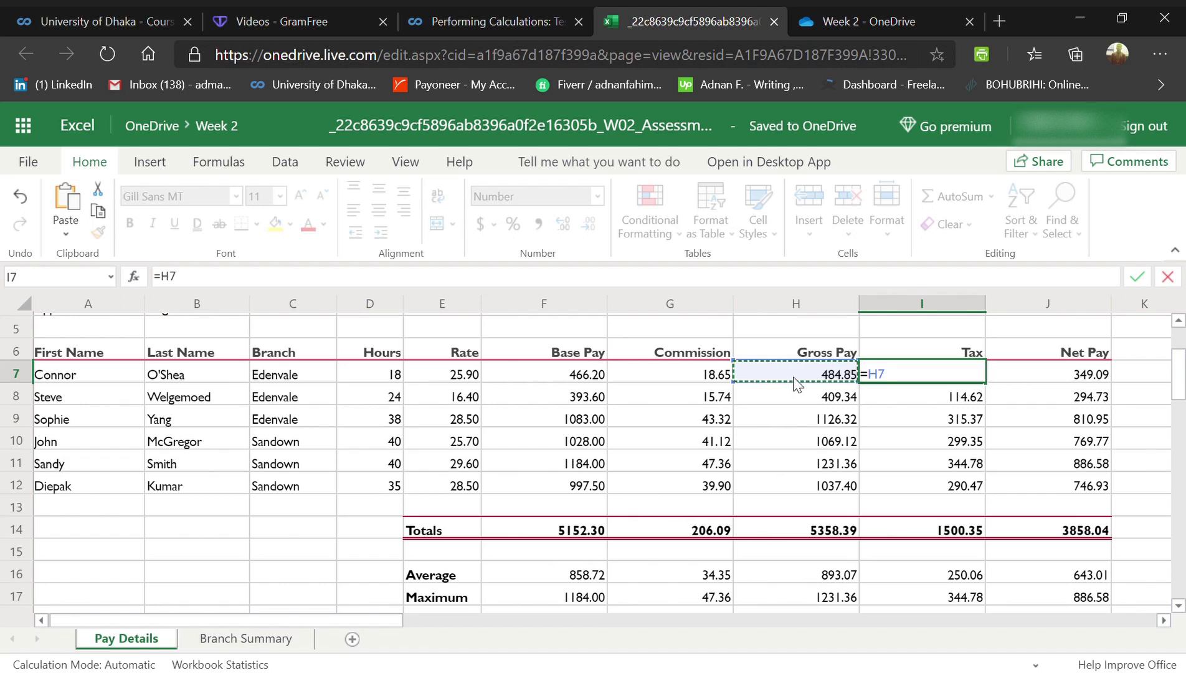
{"action": "type", "text": "*"}
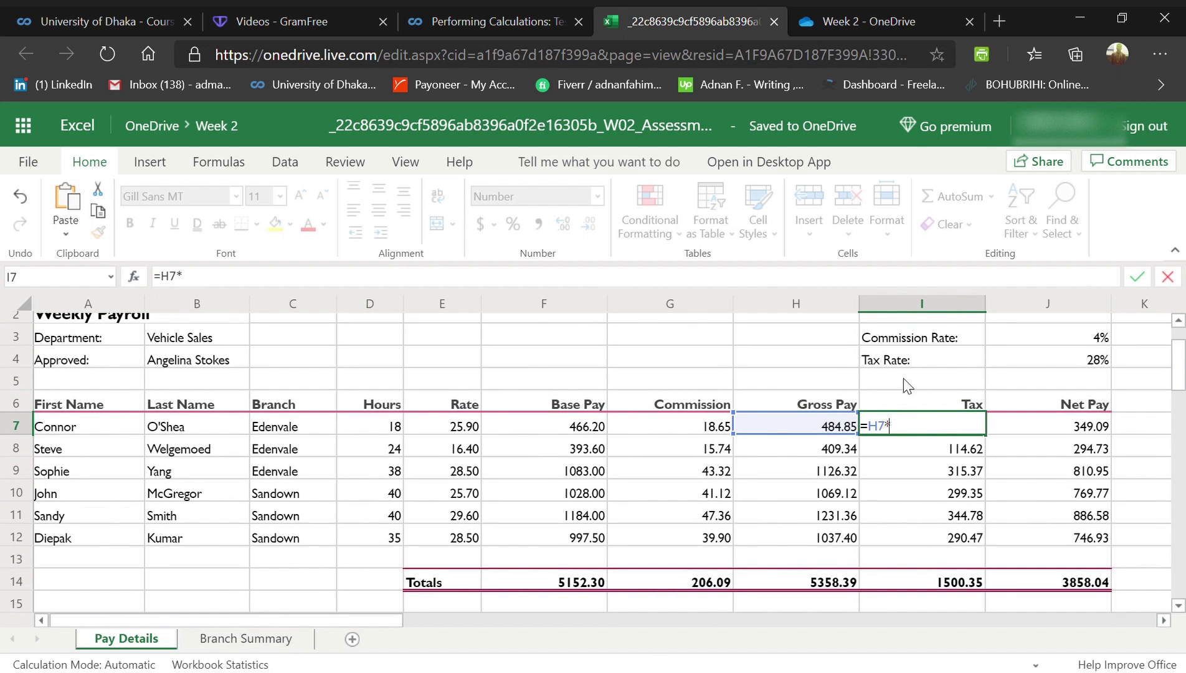
{"action": "left_click", "coordinate": [1037, 359]}
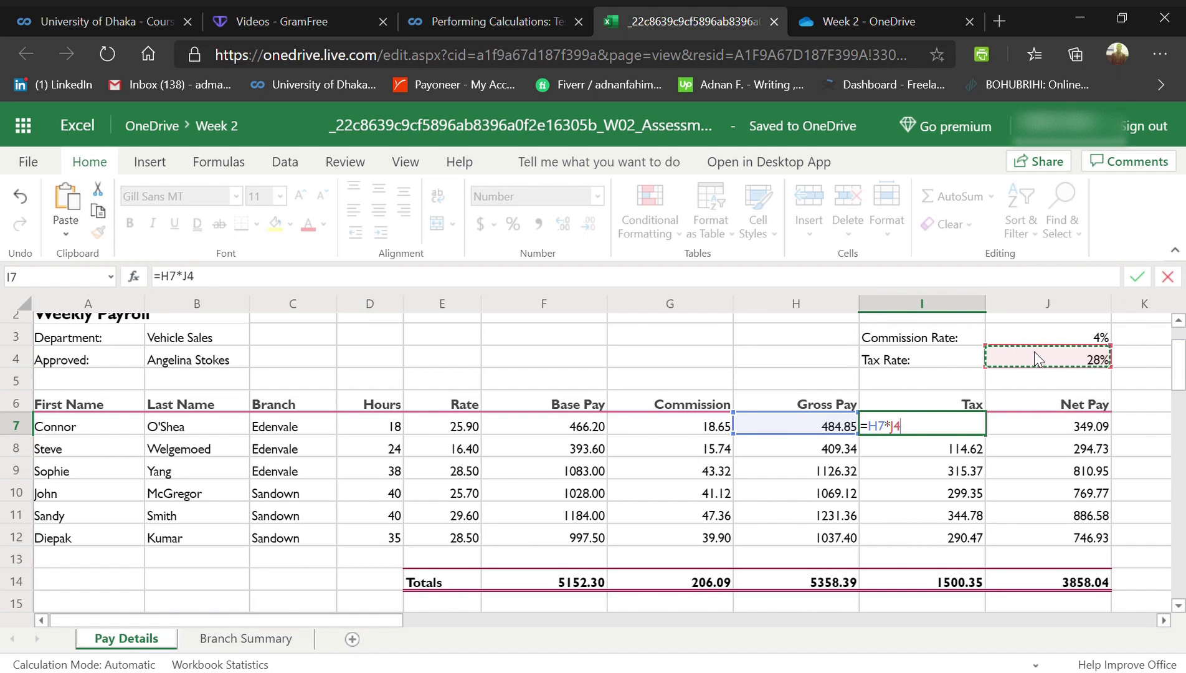
{"action": "key", "text": "F4"}
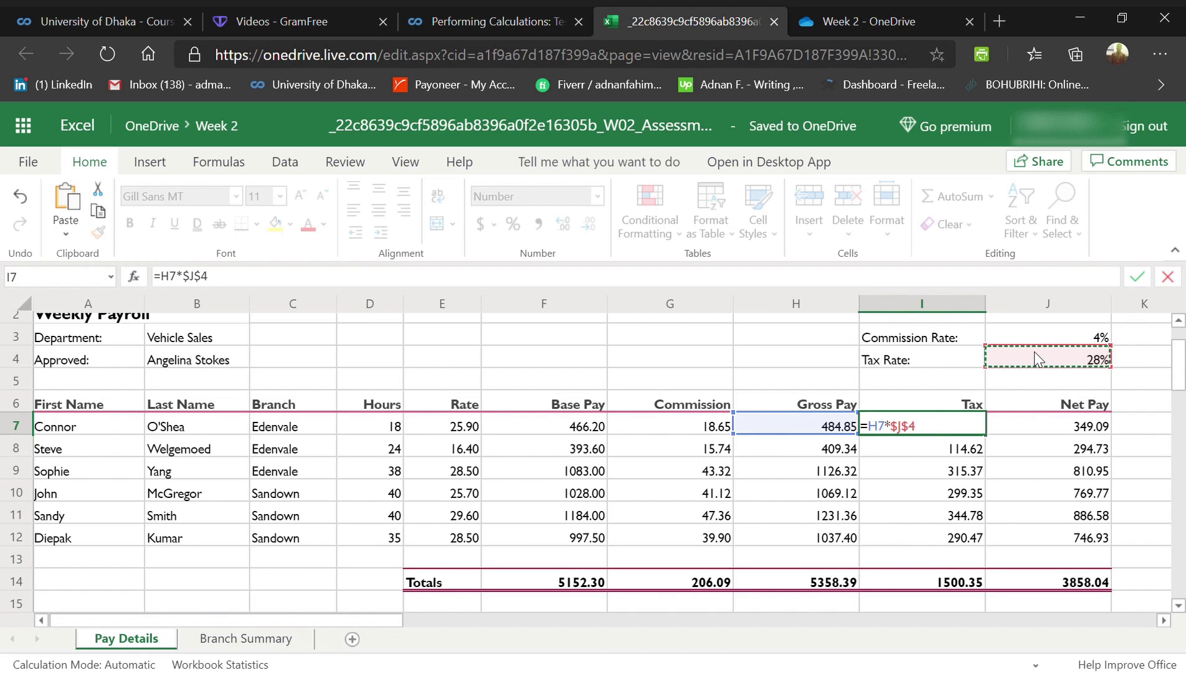
{"action": "key", "text": "Return"}
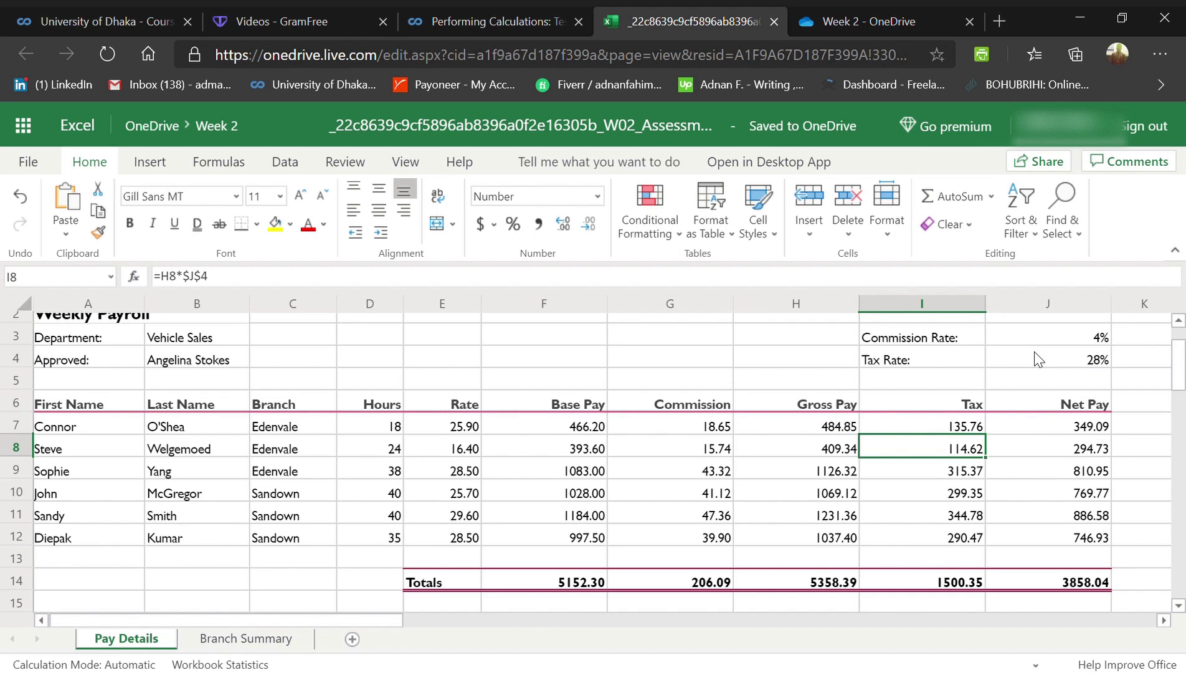
- Compare the quiz's tax answer with the 290.47 Tax in I12
{"action": "left_click", "coordinate": [534, 9]}
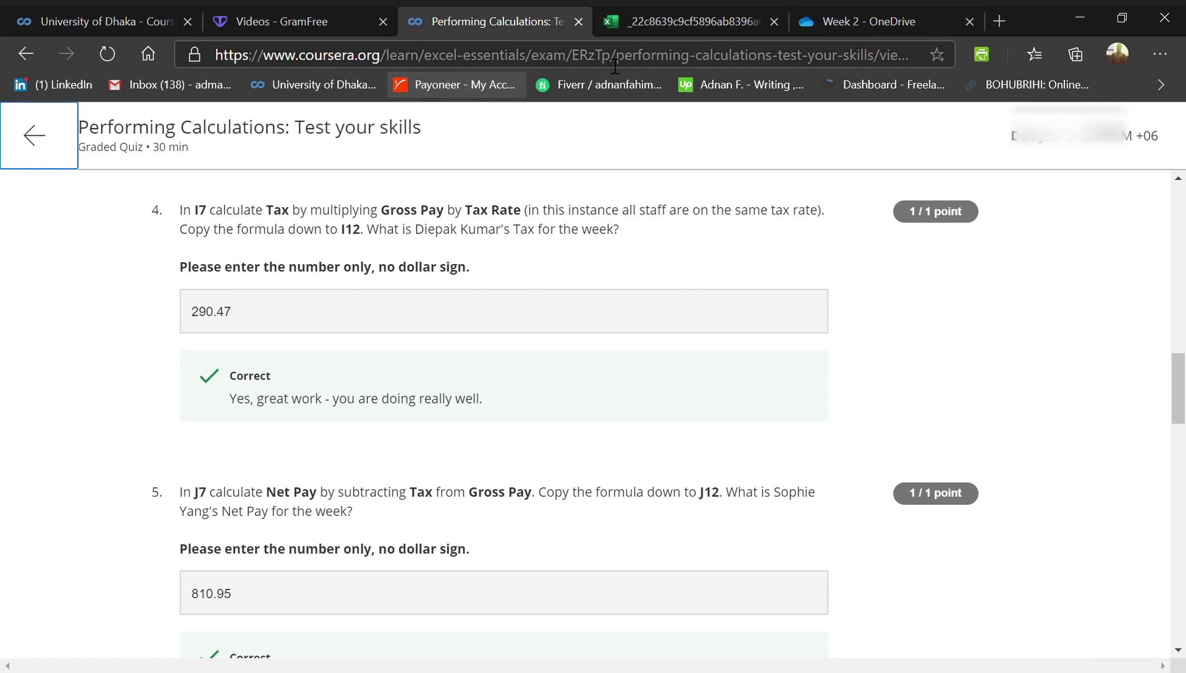
{"action": "left_click", "coordinate": [666, 20]}
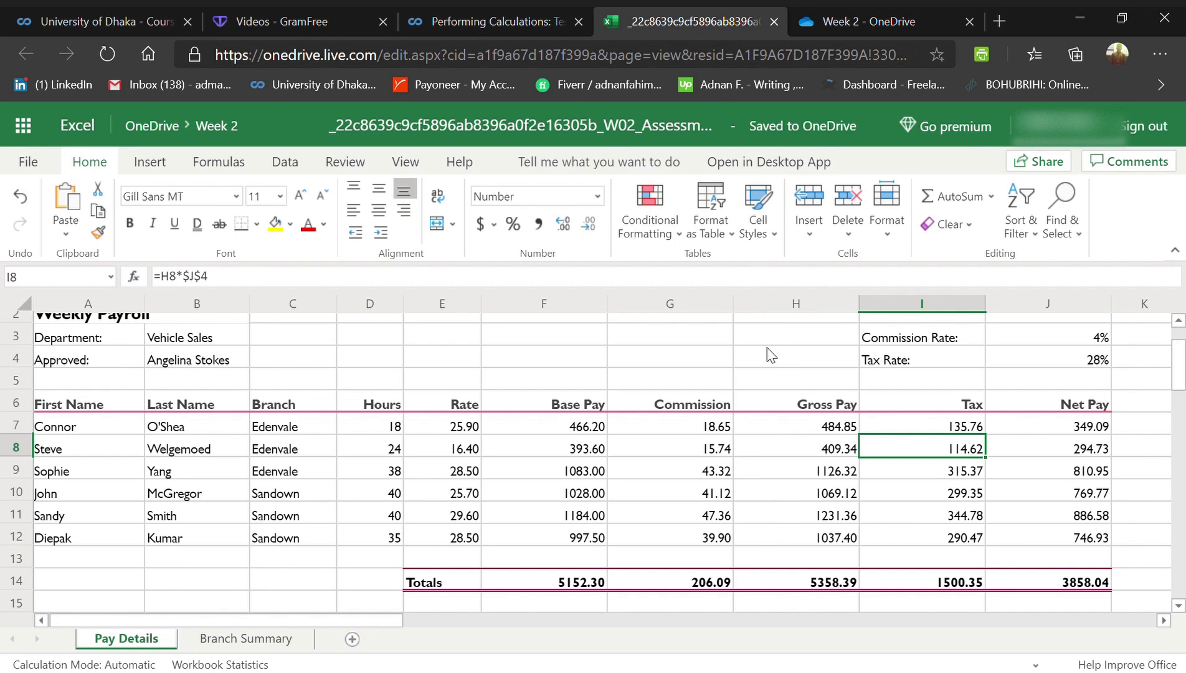
{"action": "left_click", "coordinate": [871, 534]}
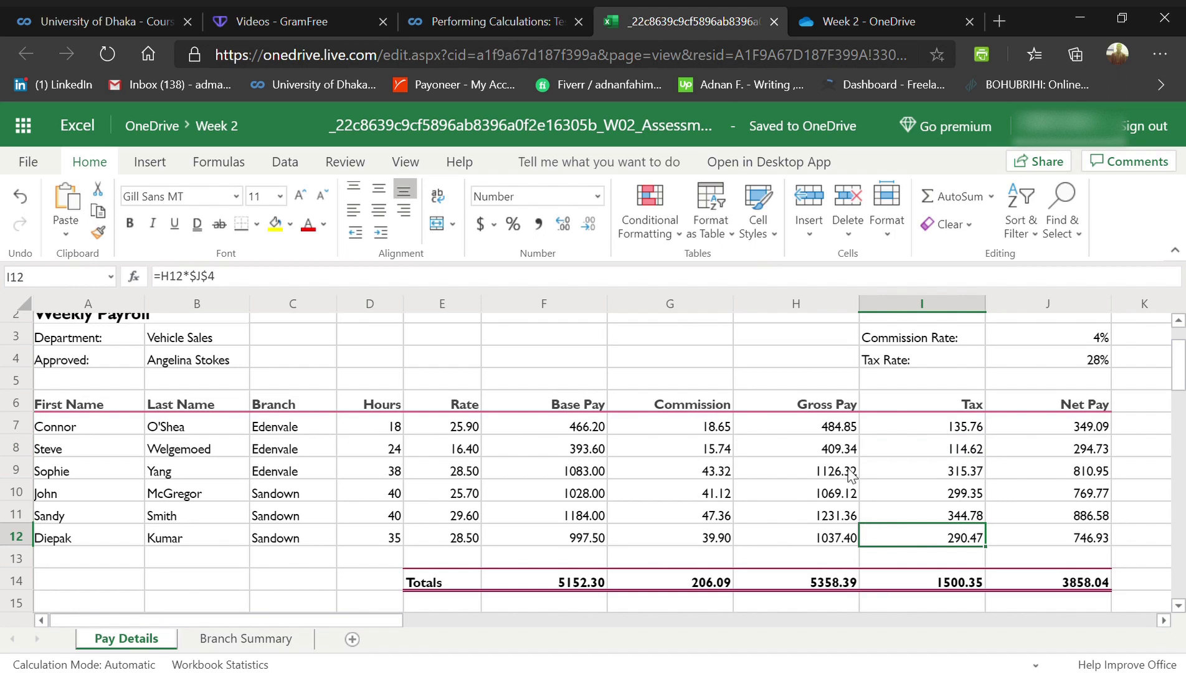
- Review the quiz answers through question 10, Sandown's Total Gross Pay of 3337.88, marked Correct
{"action": "left_click", "coordinate": [510, 19]}
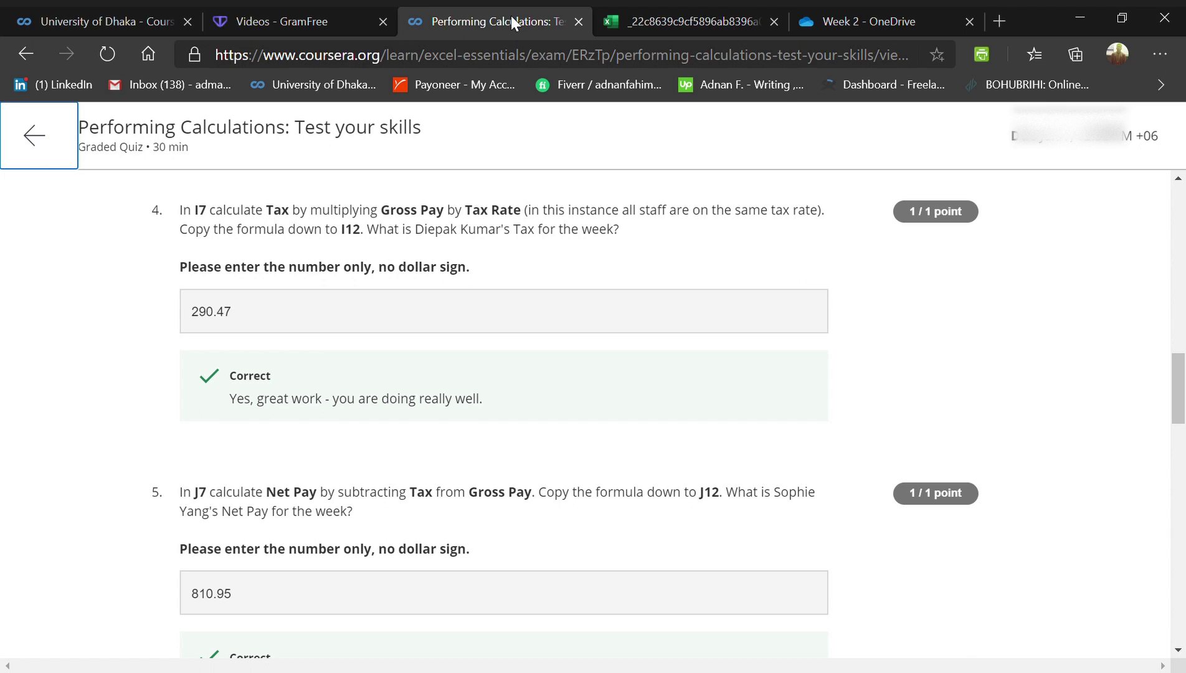
{"action": "scroll", "coordinate": [562, 441], "scroll_direction": "down", "scroll_amount": 2}
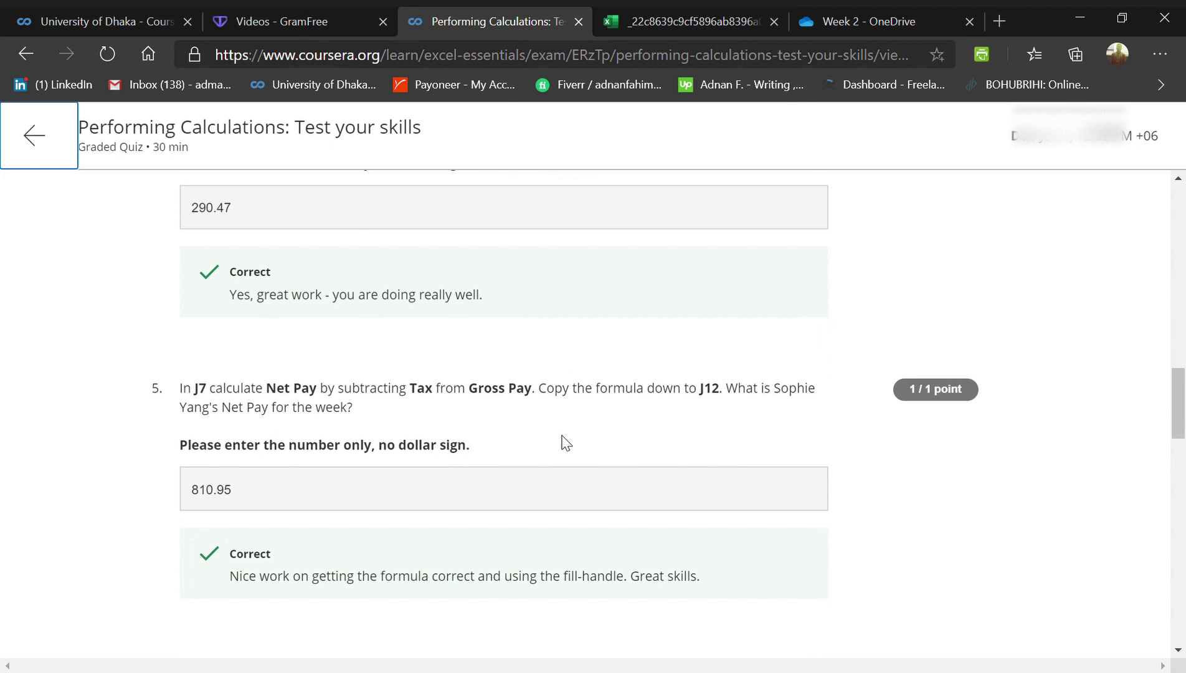
{"action": "scroll", "coordinate": [565, 442], "scroll_direction": "down", "scroll_amount": 10}
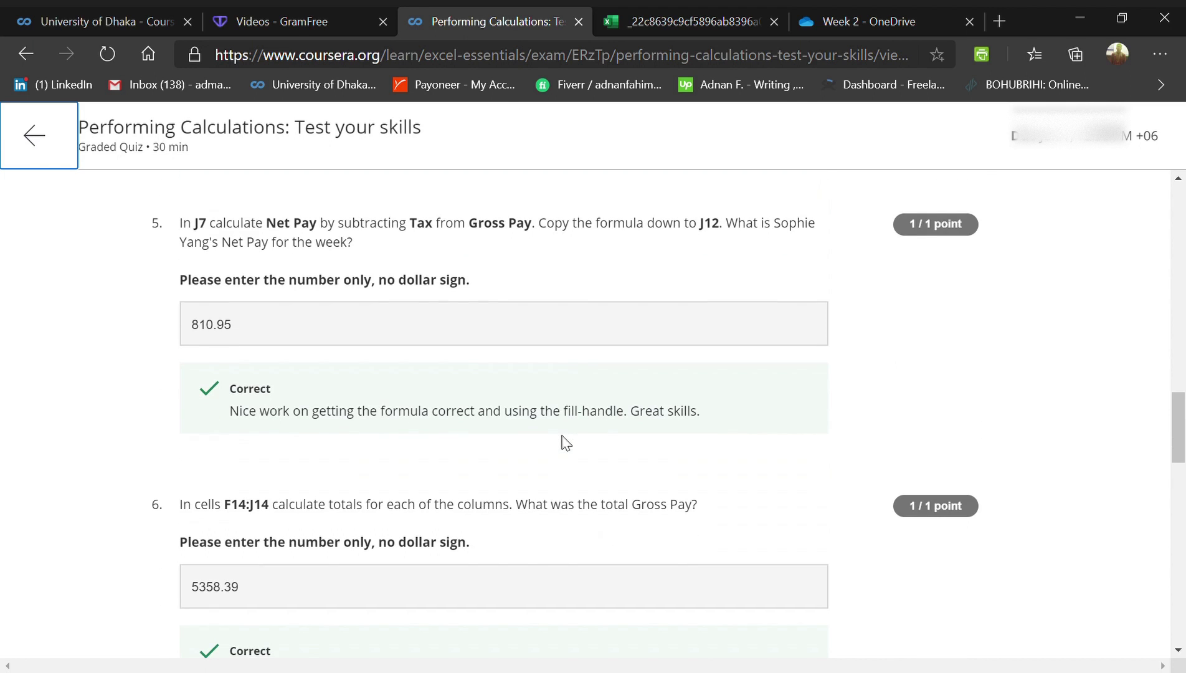
{"action": "scroll", "coordinate": [566, 442], "scroll_direction": "down", "scroll_amount": 6}
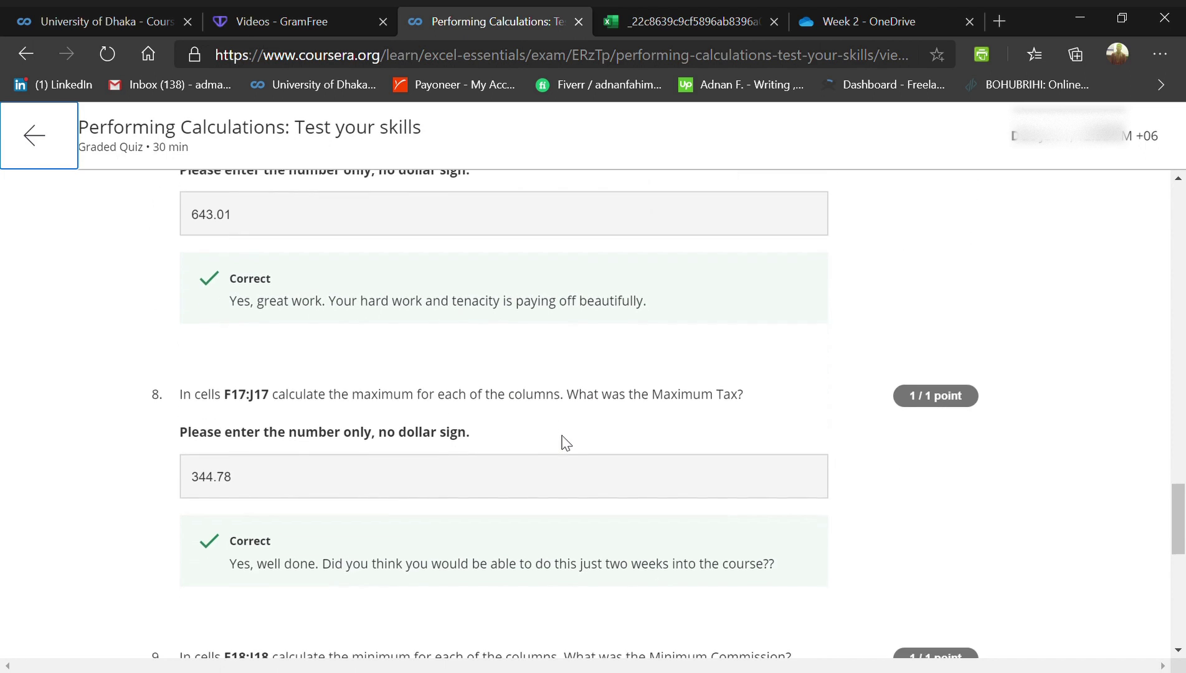
{"action": "scroll", "coordinate": [566, 442], "scroll_direction": "down", "scroll_amount": 4}
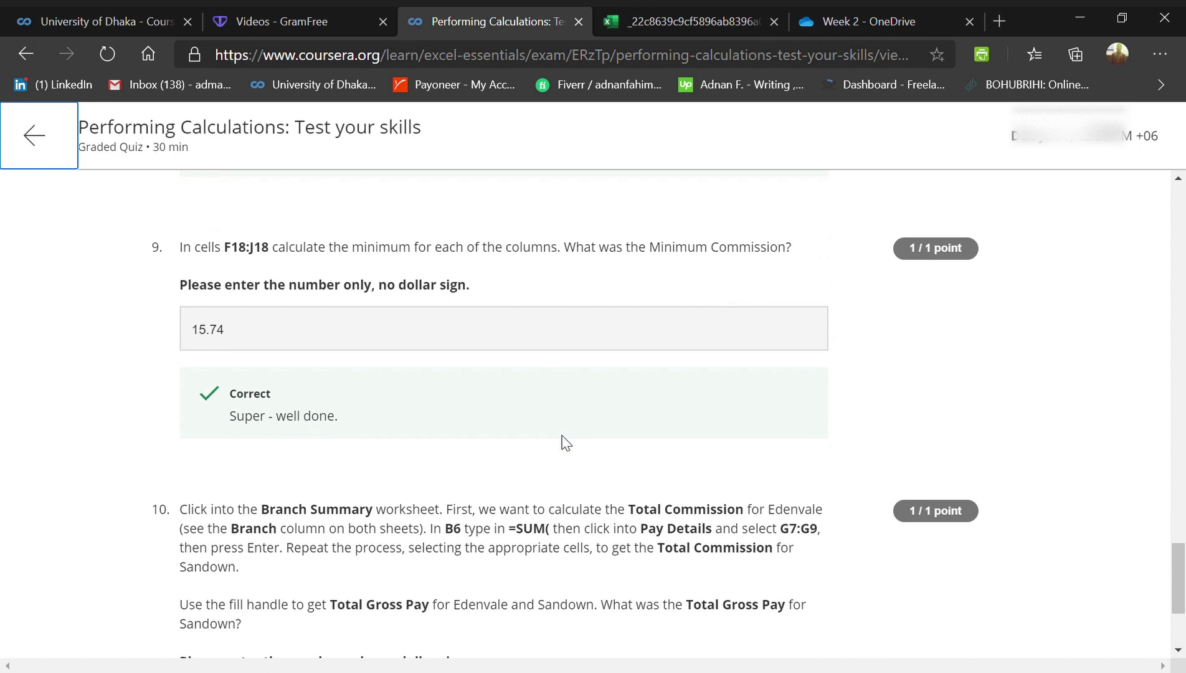
{"action": "scroll", "coordinate": [566, 442], "scroll_direction": "down", "scroll_amount": 3}
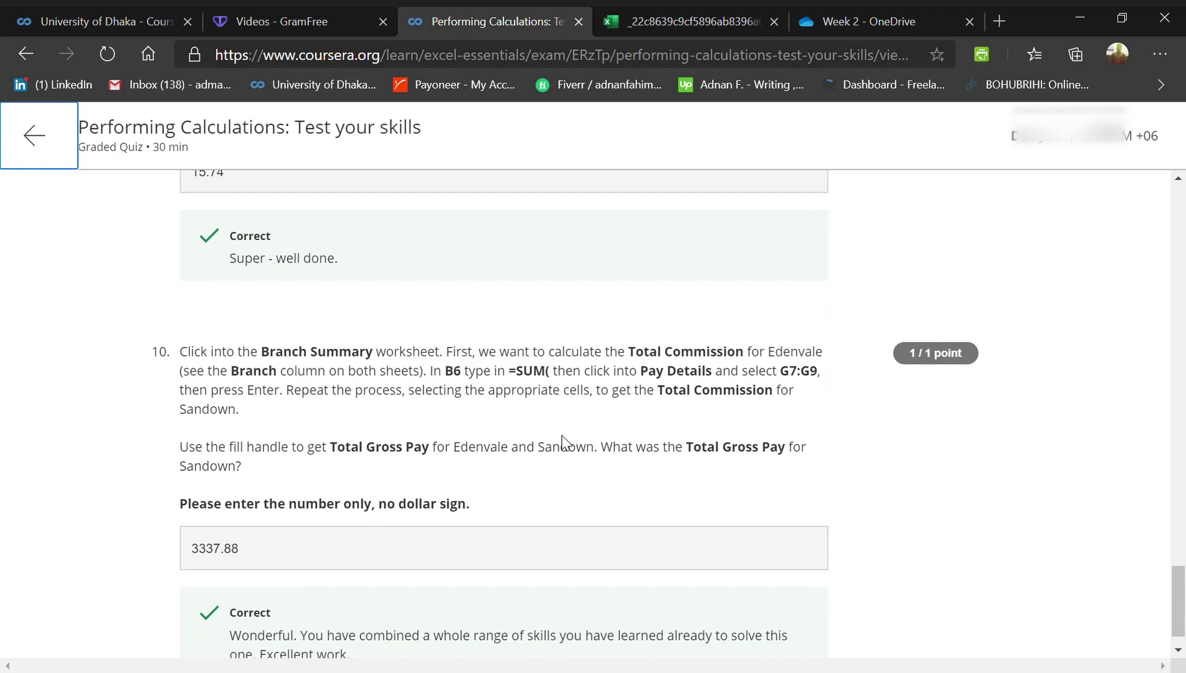
{"action": "scroll", "coordinate": [565, 442], "scroll_direction": "down", "scroll_amount": 1}
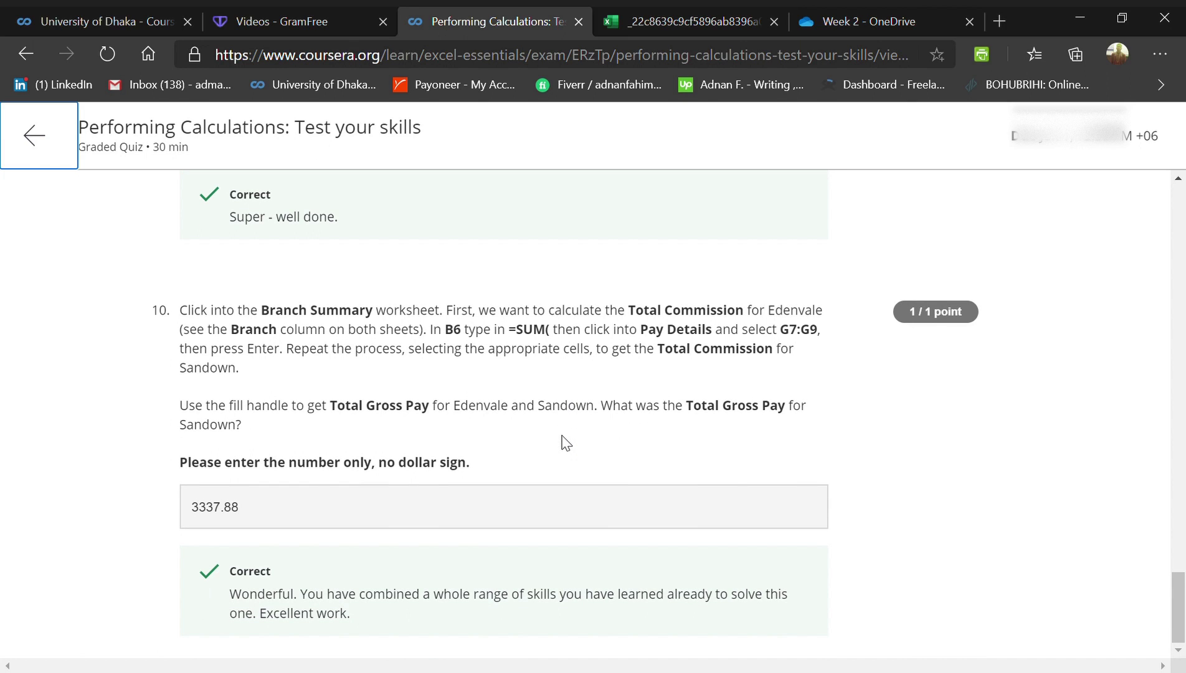